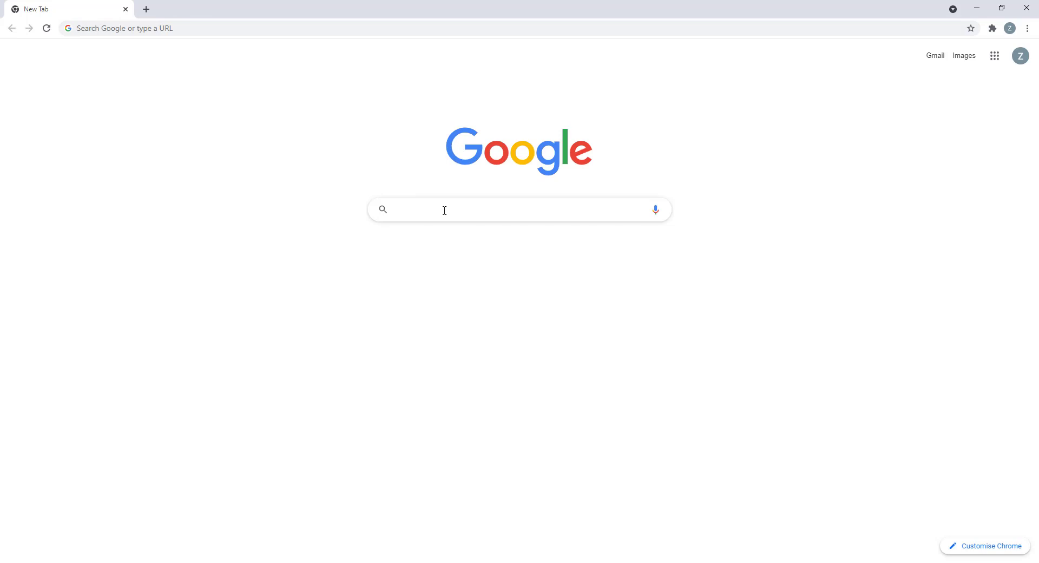
Step: Go to the microchip.com website
type("microchi")
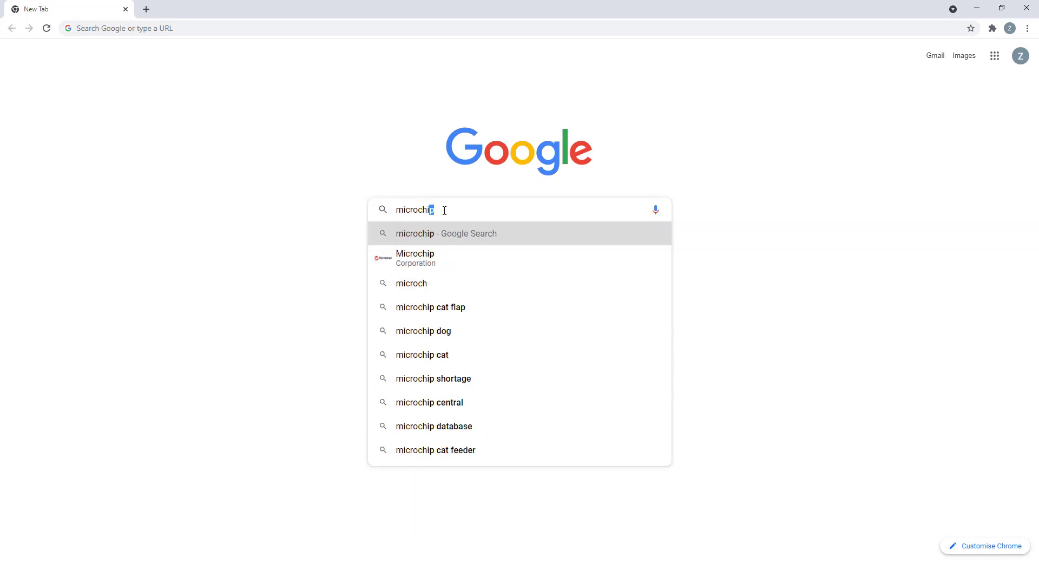
type("p")
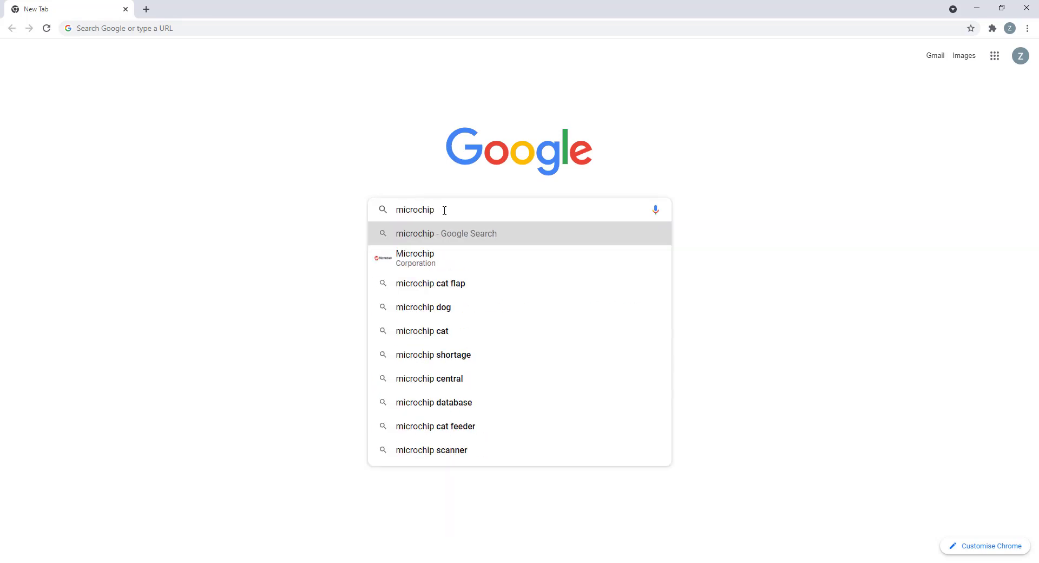
type(".com")
key("Return")
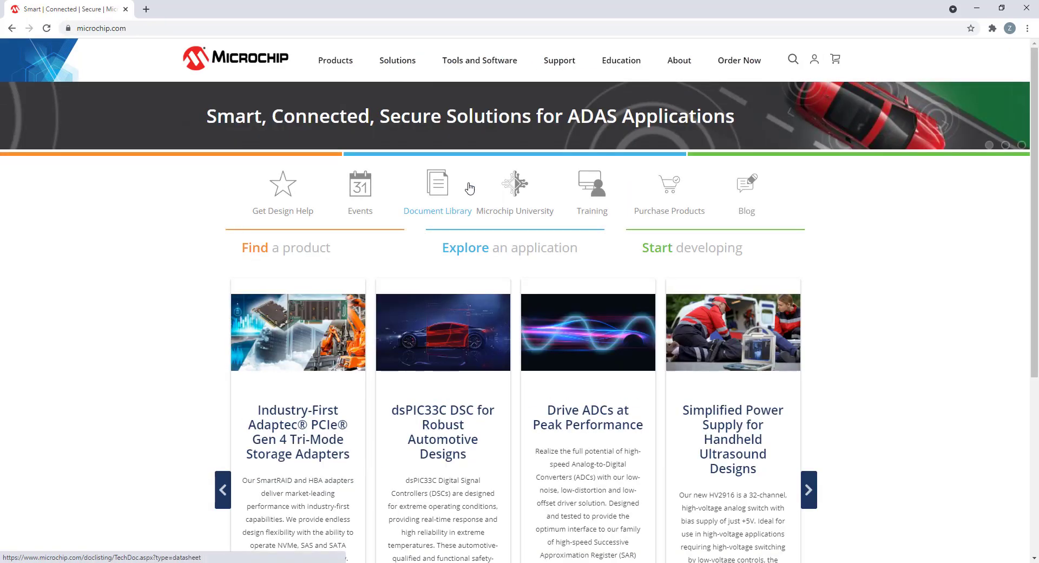
Step: Open the MPLAB X IDE page among Microchip's tools and software and view its latest downloads
mouse_move(484, 63)
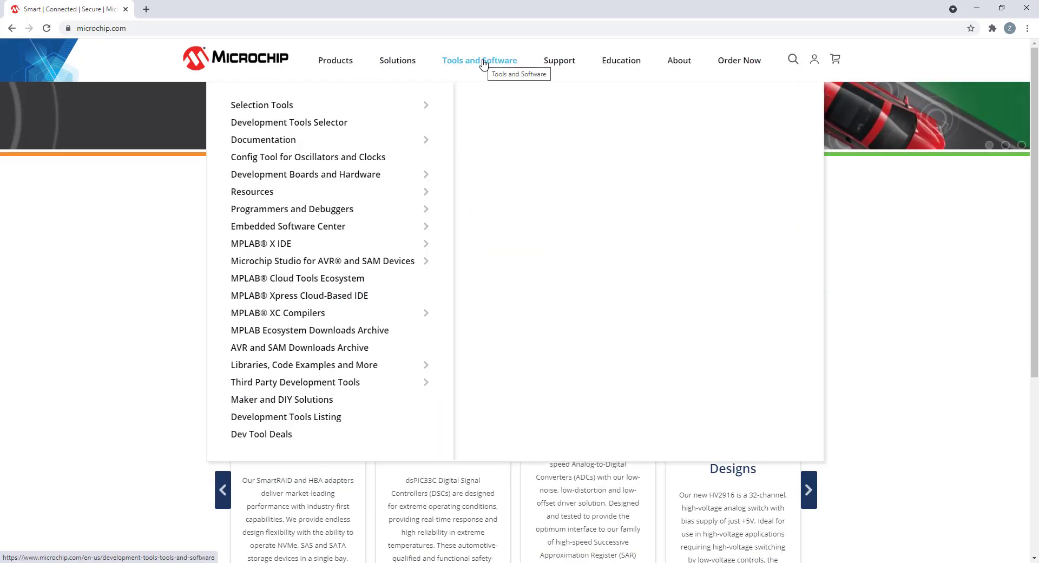
left_click(265, 244)
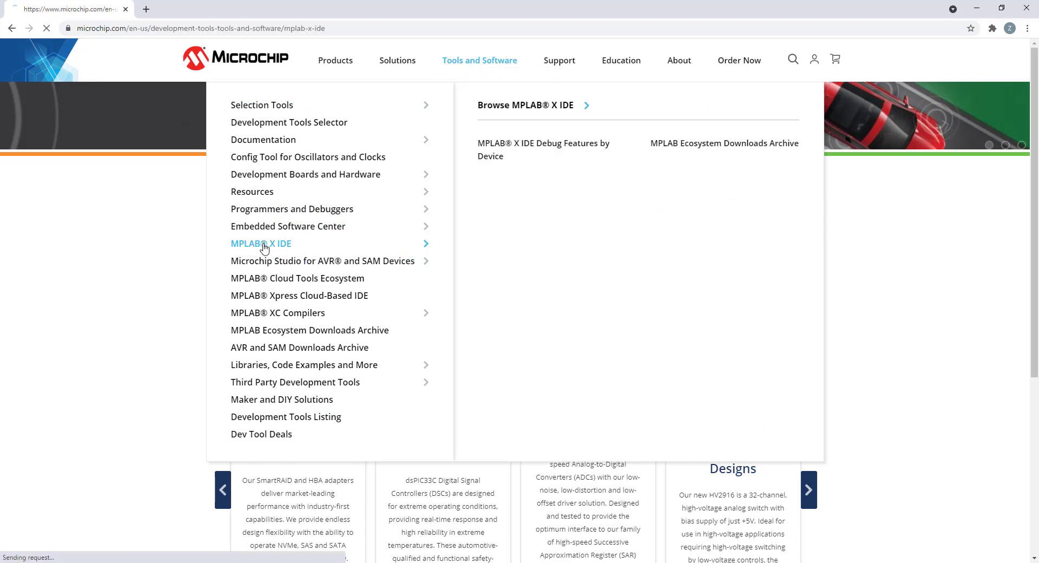
left_click(302, 351)
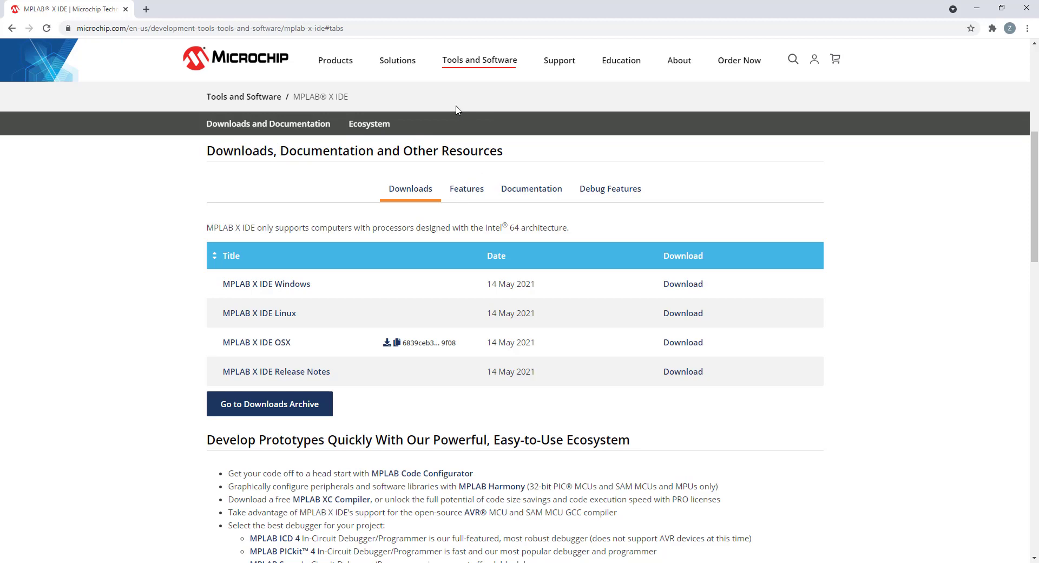
Step: Open the MPLAB XC Compilers page and show its compiler downloads
scroll(457, 110, "up", 6)
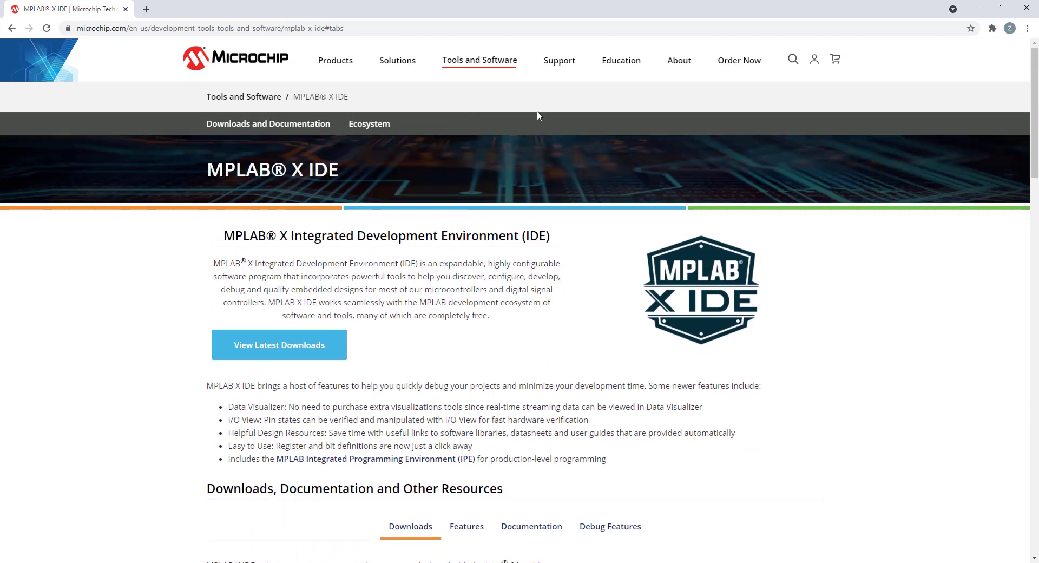
mouse_move(473, 70)
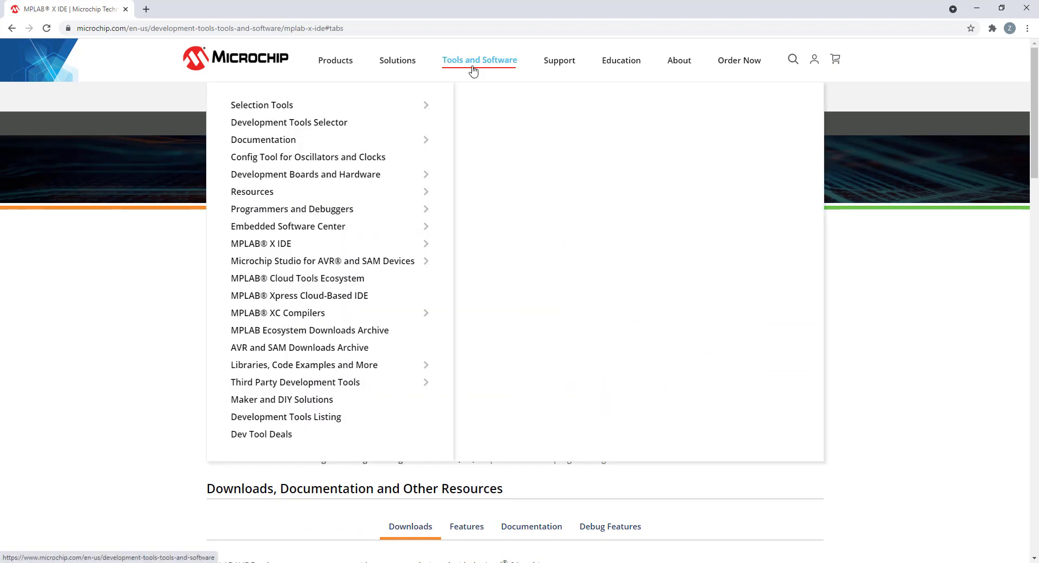
mouse_move(316, 216)
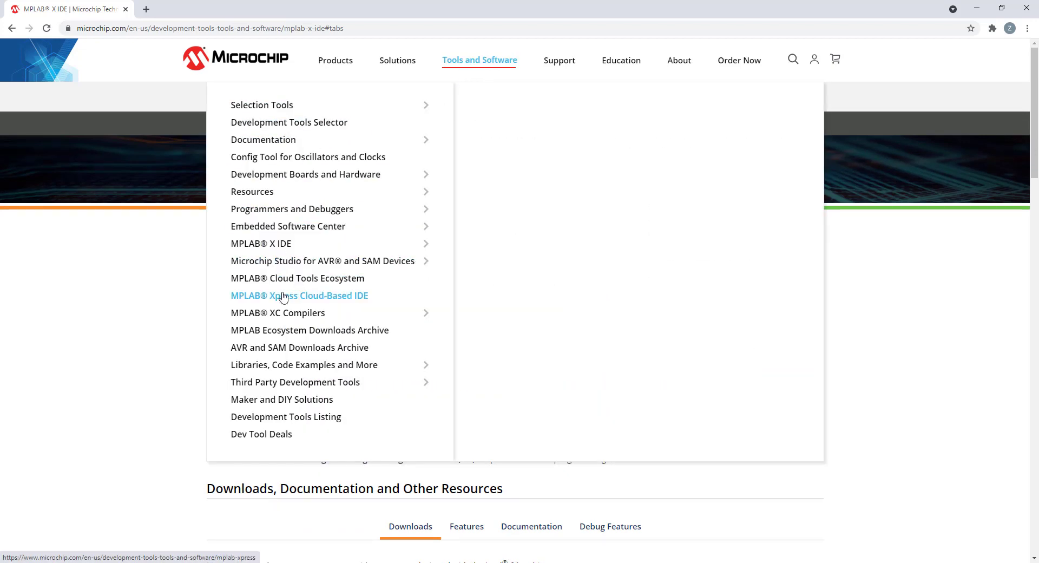
left_click(263, 318)
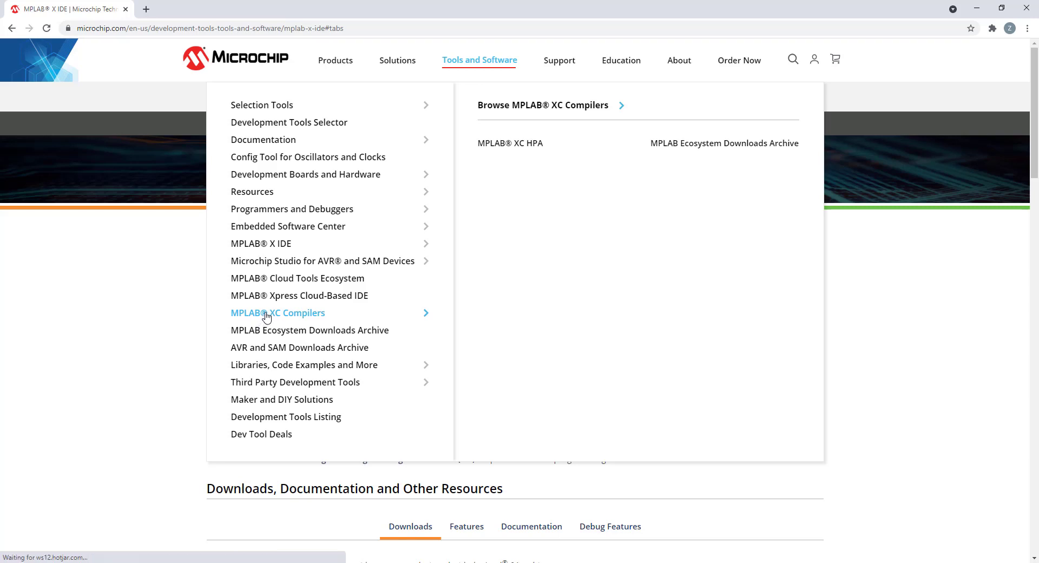
scroll(277, 360, "down", 2)
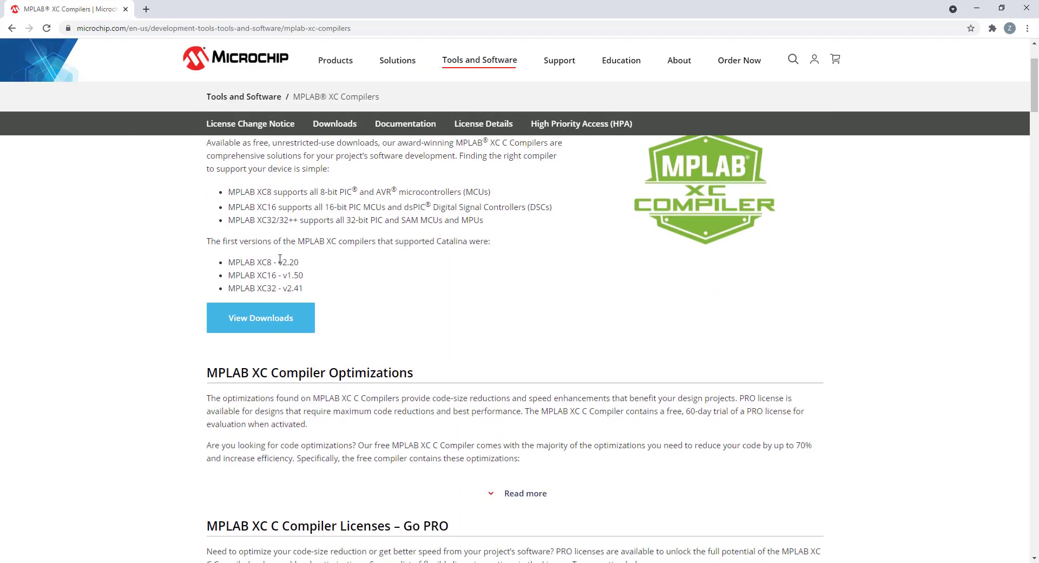
left_click(298, 328)
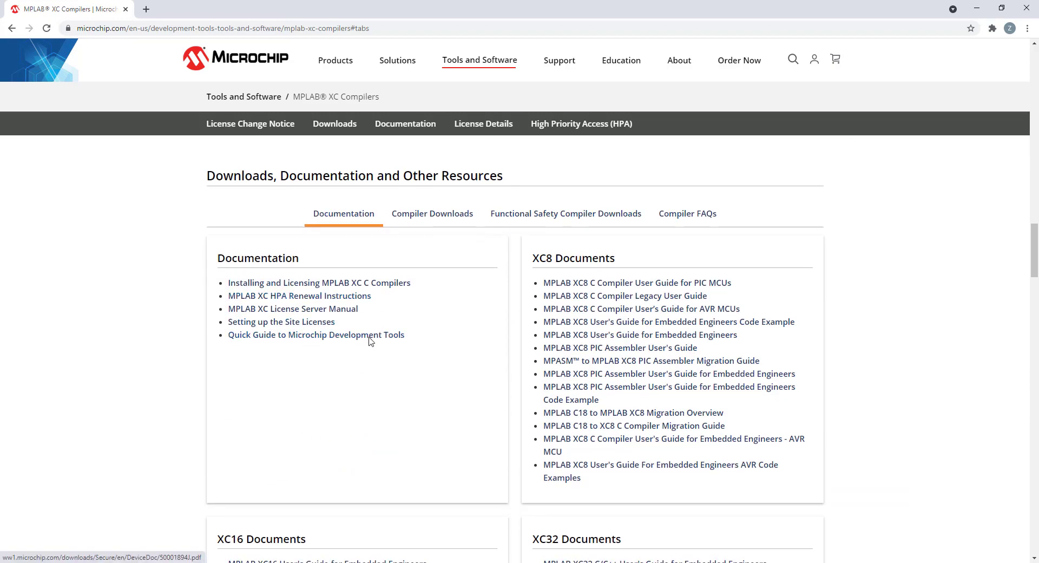
left_click(443, 219)
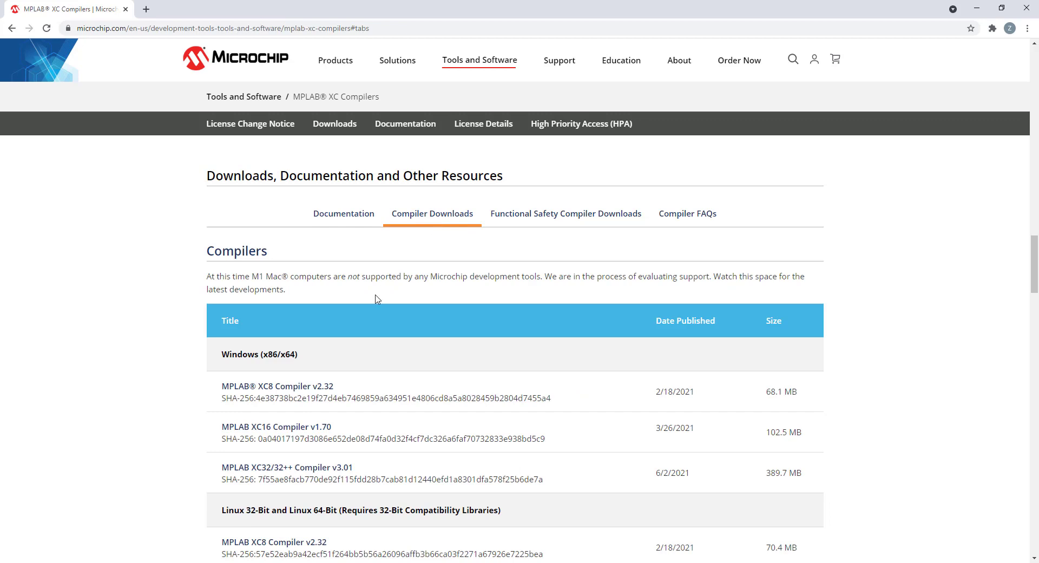
Step: Download the MPLAB XC32/32++ Compiler v3.01 for Windows and launch its installer
scroll(353, 331, "down", 2)
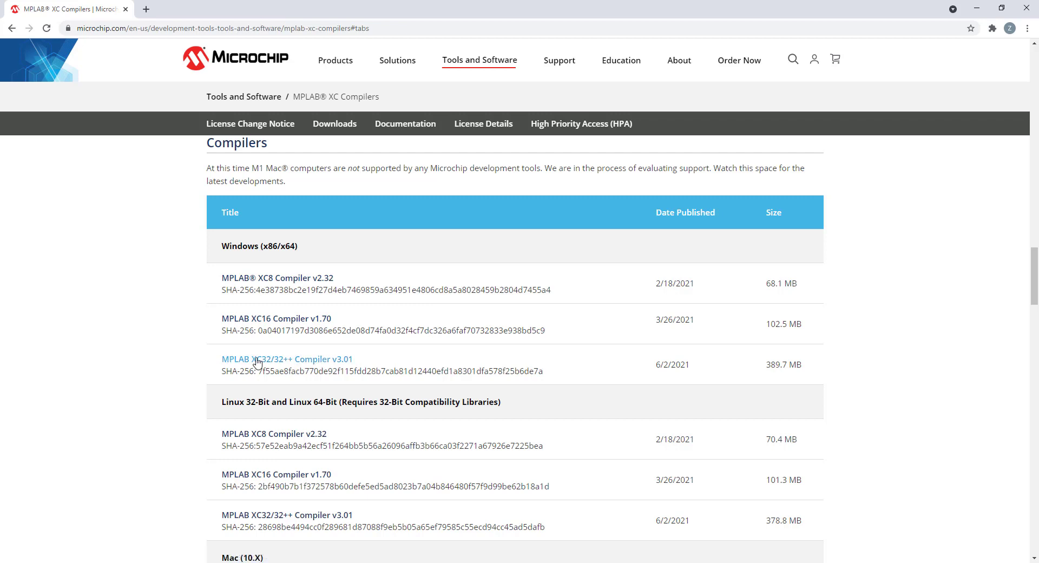
left_click(281, 363)
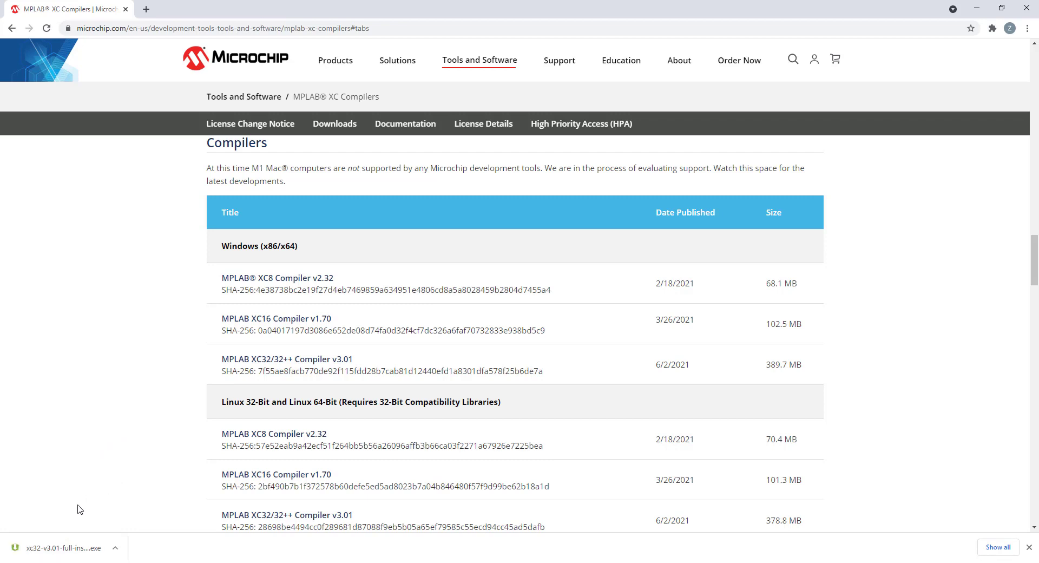
left_click(73, 548)
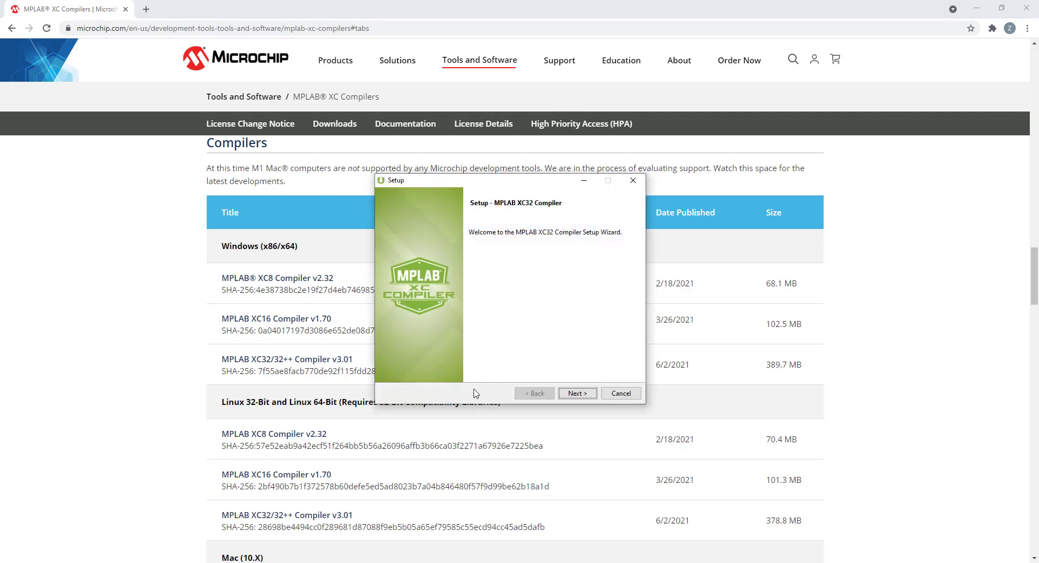
Step: Start the MPLAB XC32 Compiler setup, accept the license agreement and keep the Free license type
left_click(578, 394)
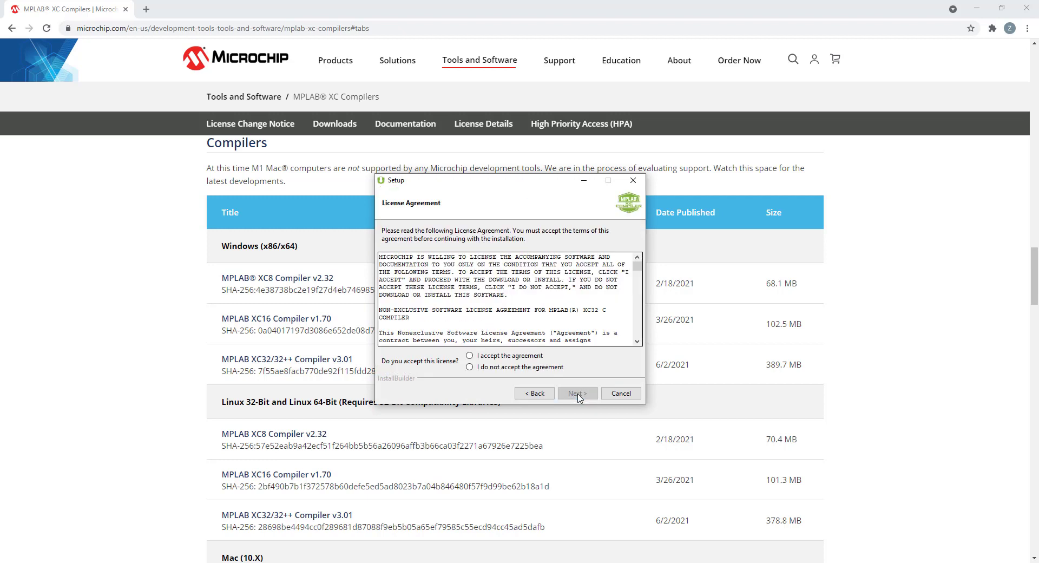
left_click(510, 358)
left_click(575, 393)
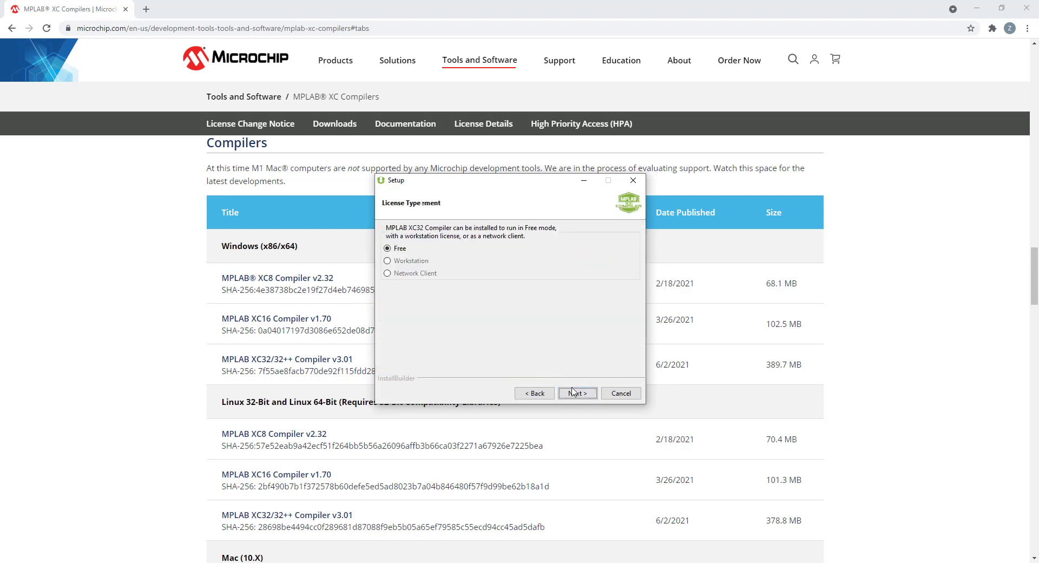
left_click(575, 393)
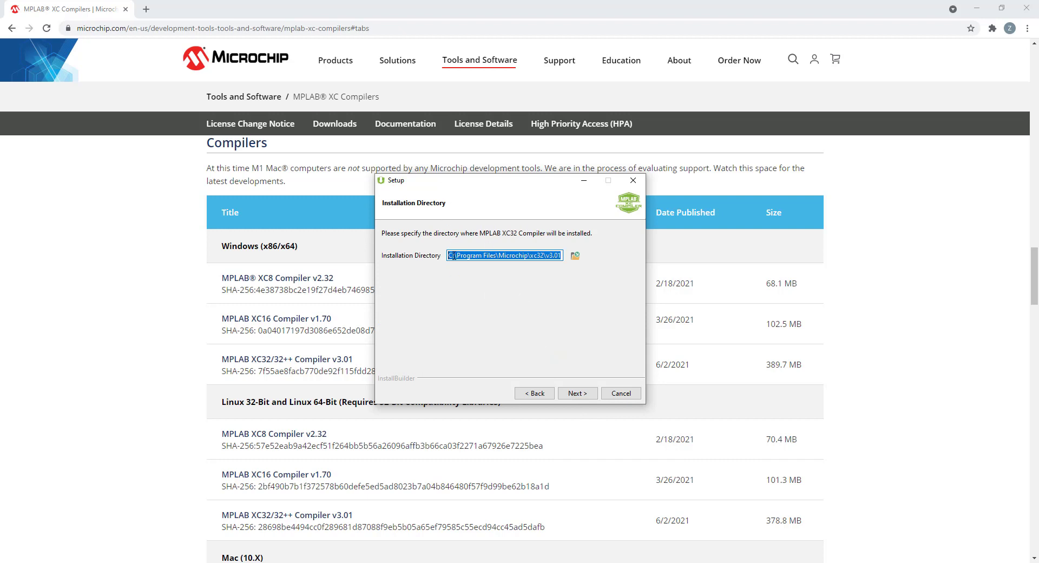
Step: Install the compiler to D:\Program Files\Microchip\xc32\v3.01 with settings applied to all users, and complete the setup wizard in free mode
left_click_drag(453, 255, 448, 256)
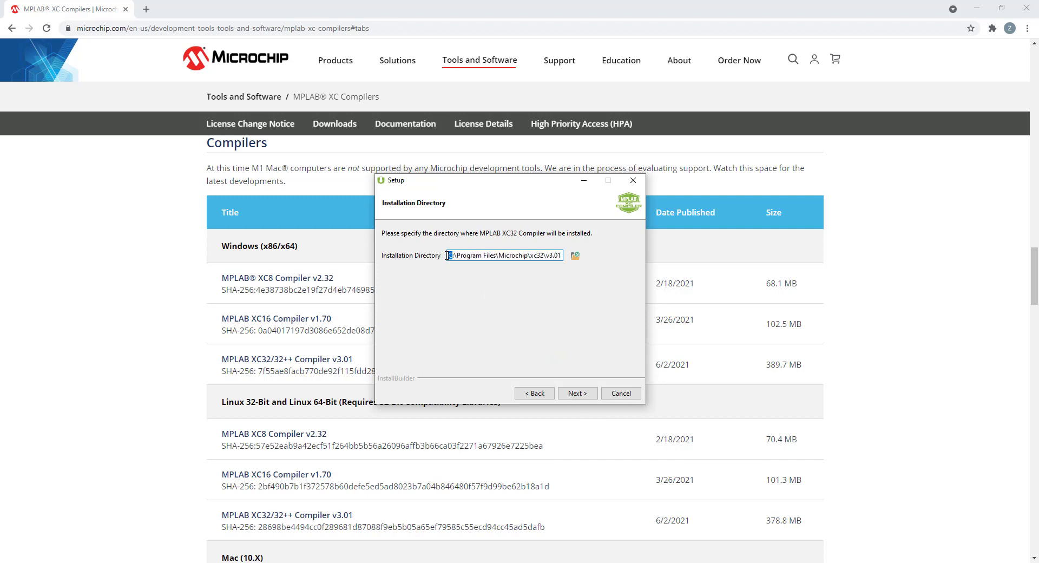
left_click(576, 394)
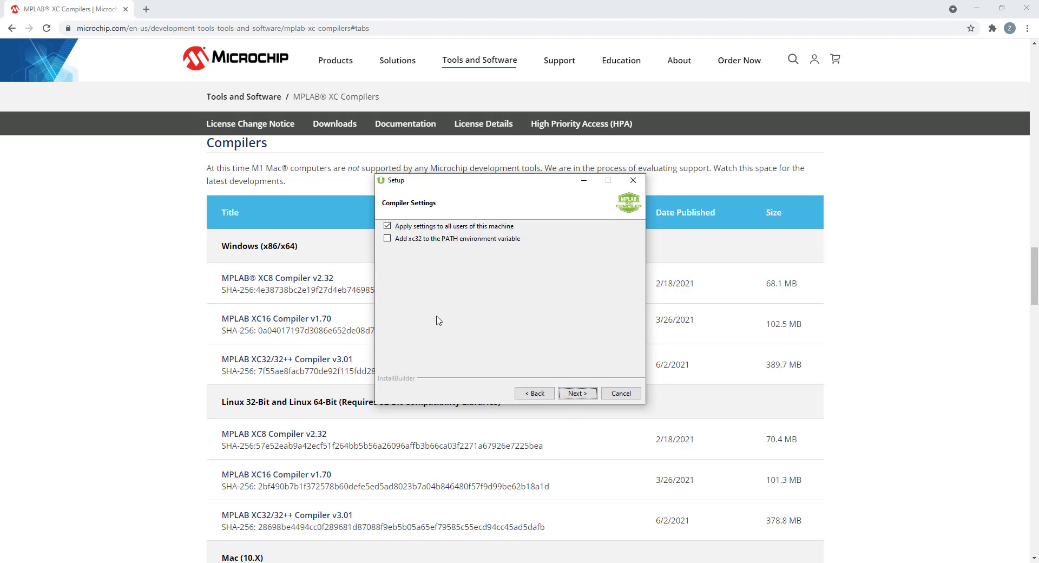
left_click(586, 394)
left_click(585, 394)
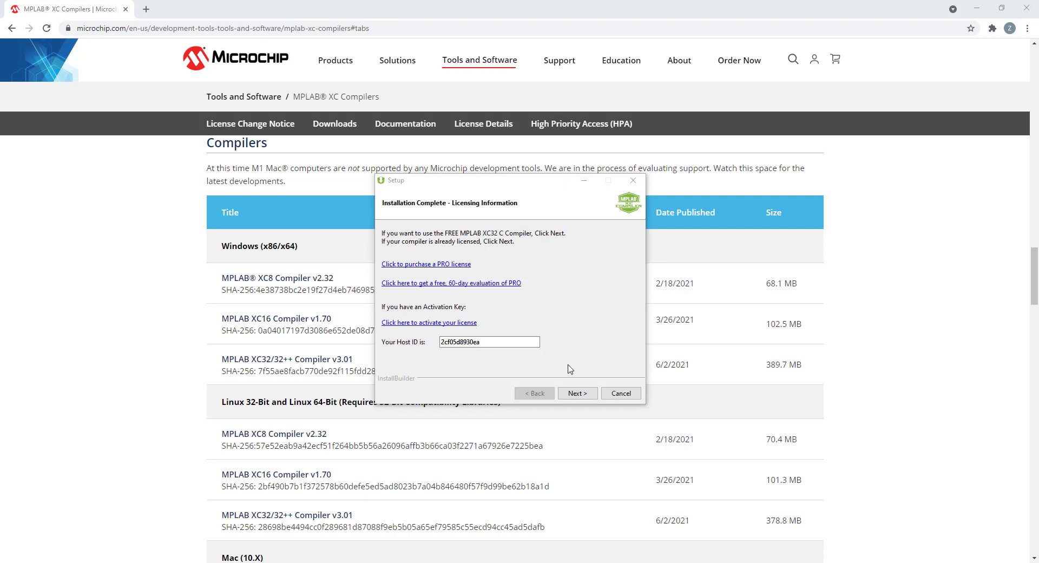
left_click(577, 393)
left_click(577, 394)
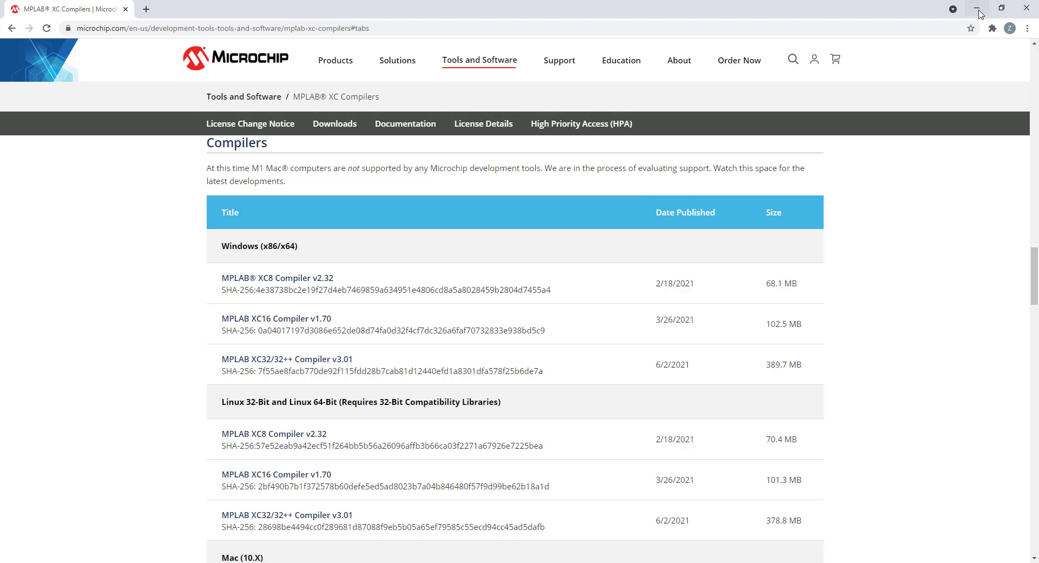
Step: Switch to MPLAB X IDE v5.45 from the desktop and open the Build Tools section of the Embedded options
left_click(980, 13)
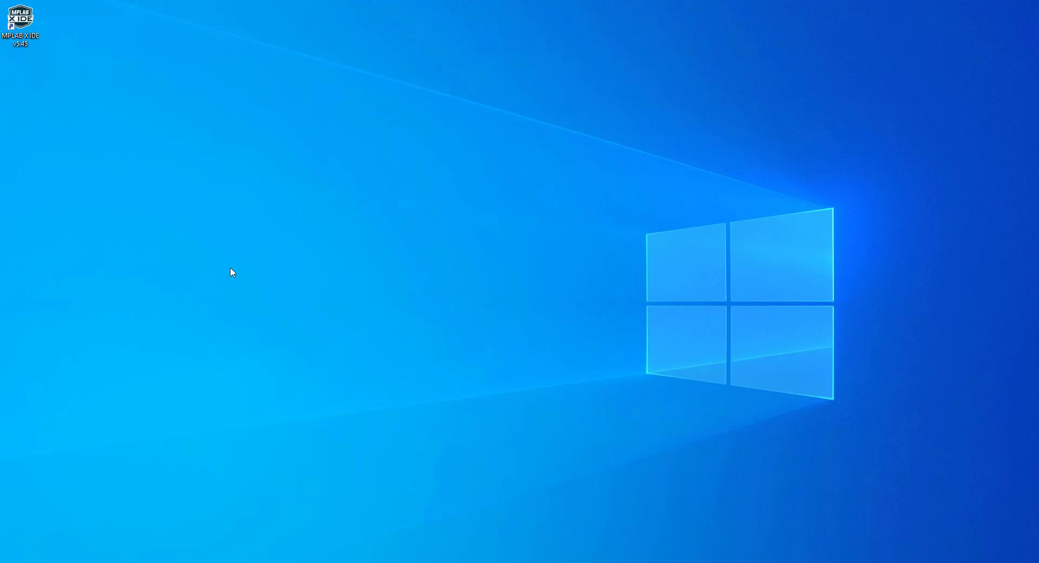
double_click(35, 42)
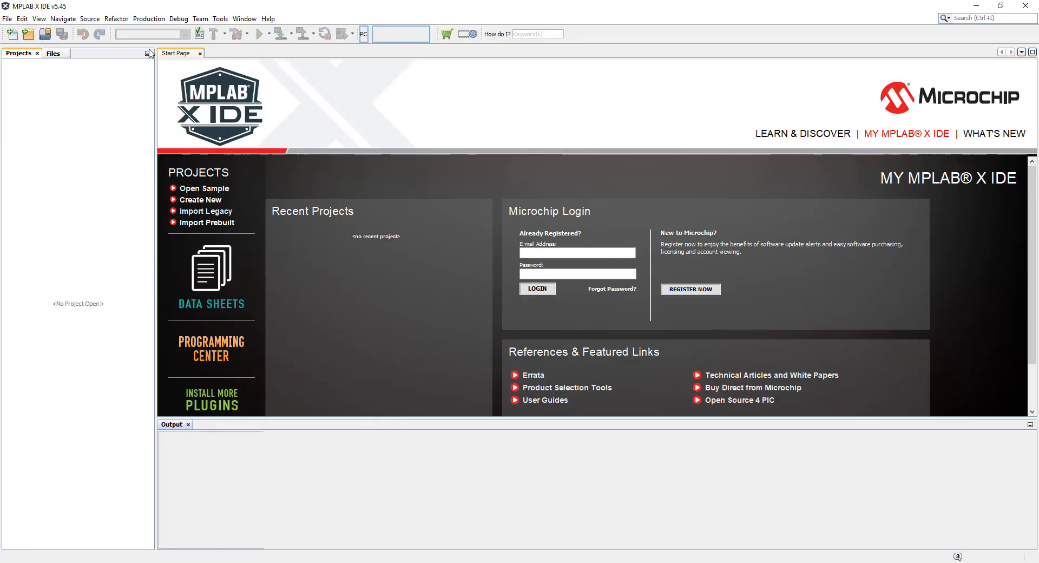
left_click(220, 19)
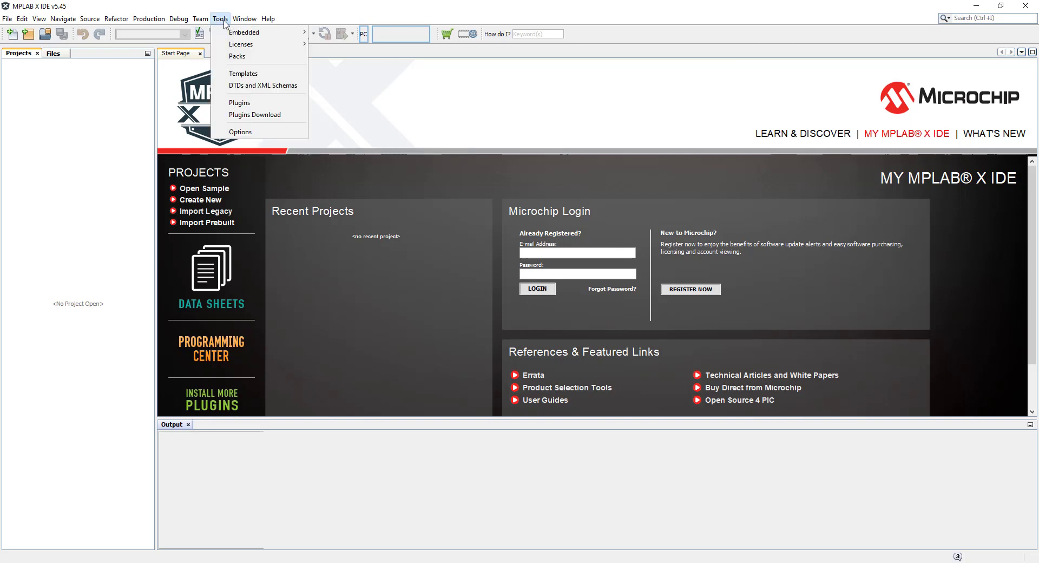
left_click(250, 132)
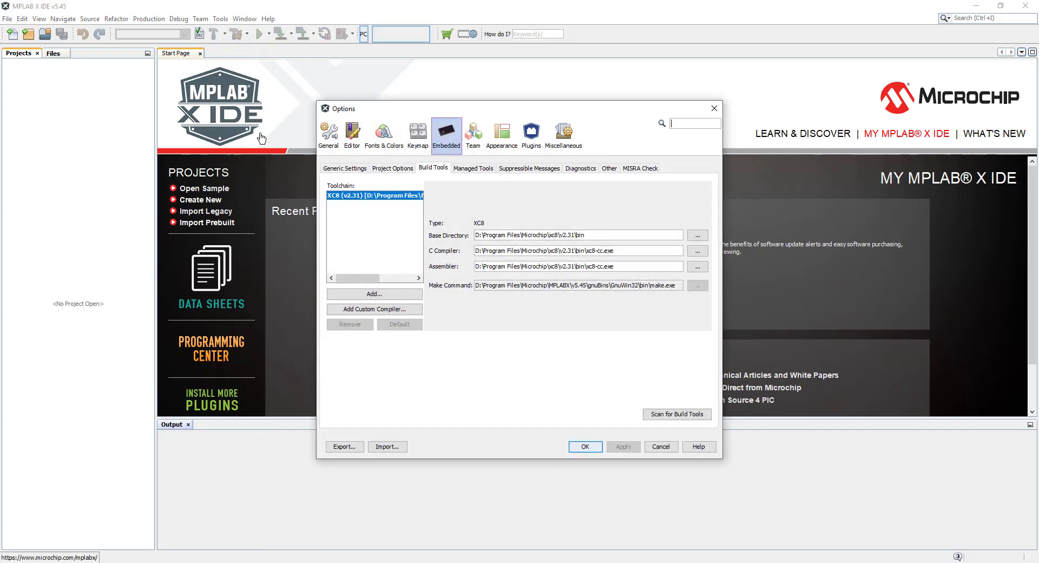
left_click(435, 170)
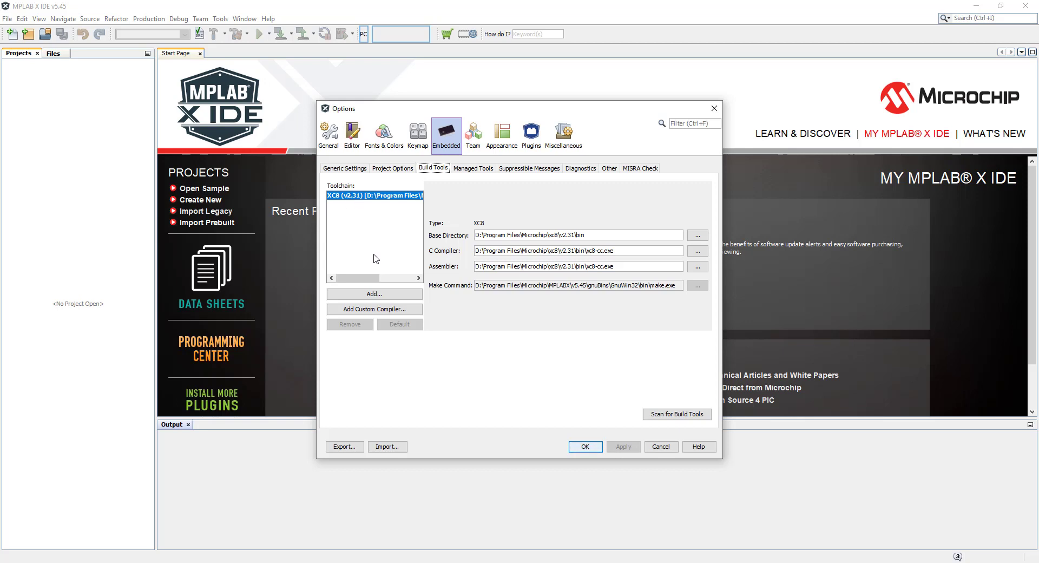
Step: Add the XC32 toolchain with base directory D:\Program Files\Microchip\xc32\v3.01\bin, and select it among the toolchains
left_click(392, 298)
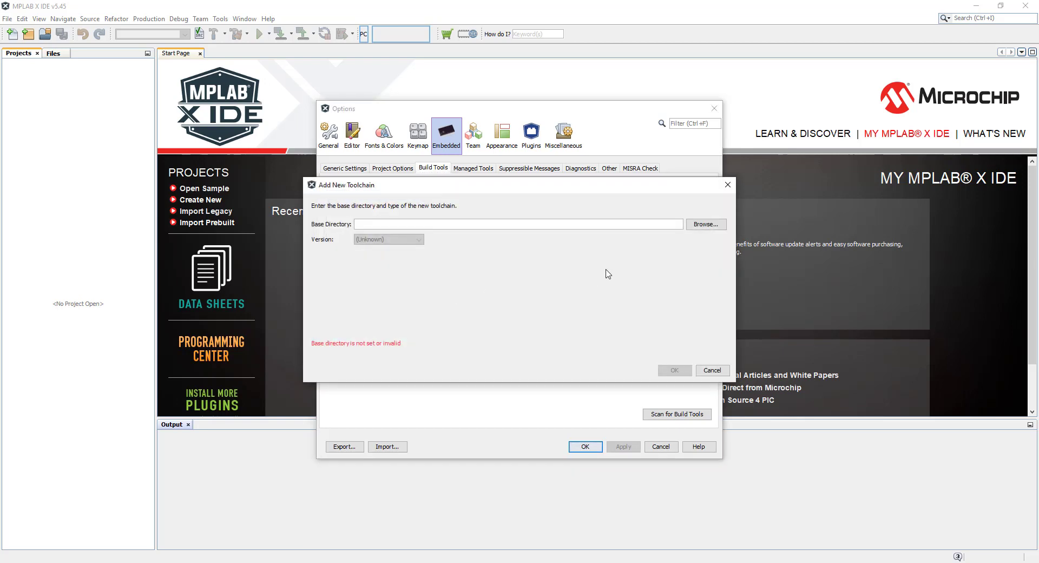
left_click(695, 226)
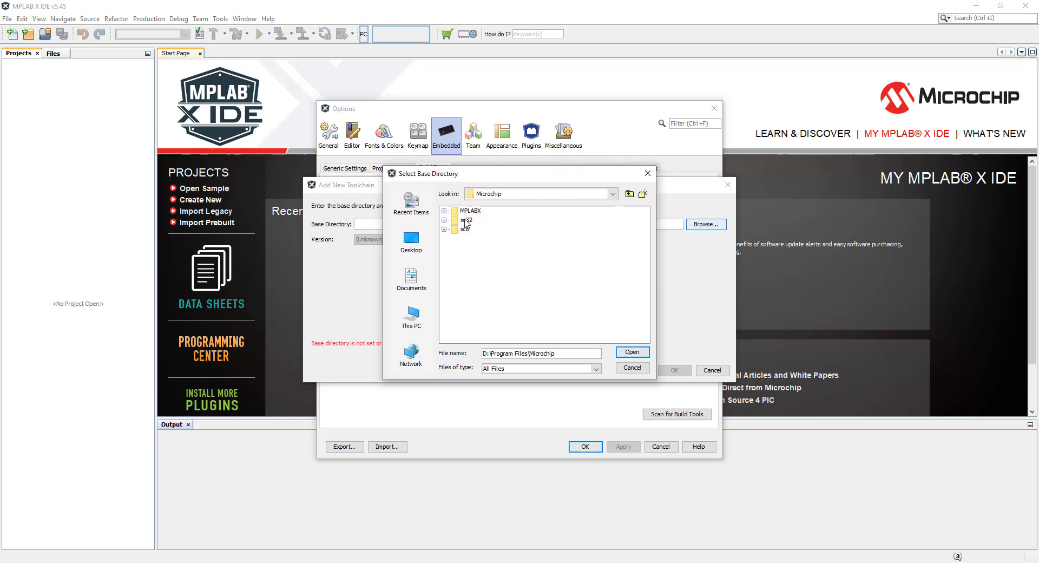
double_click(467, 211)
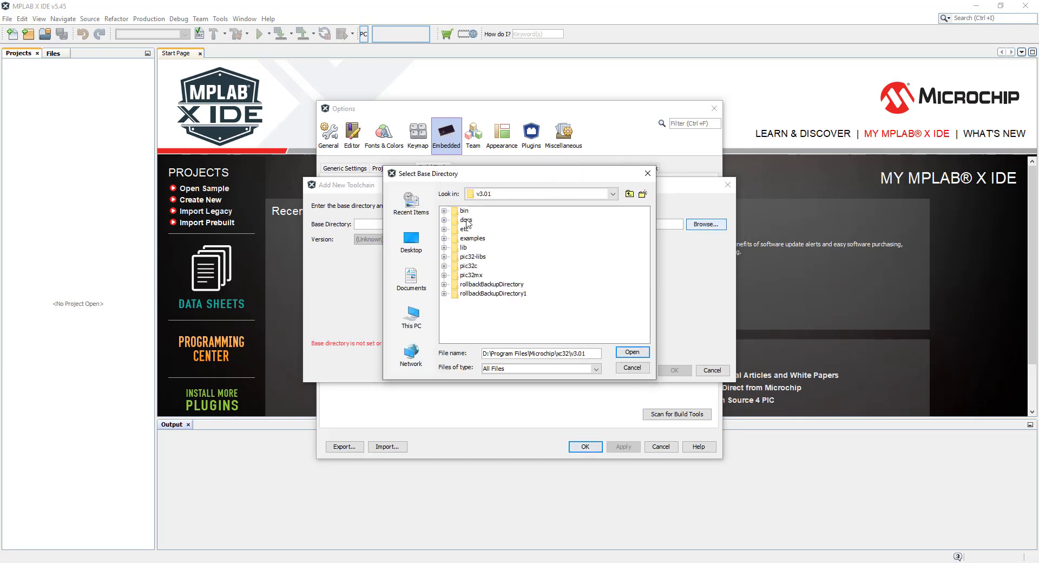
double_click(464, 212)
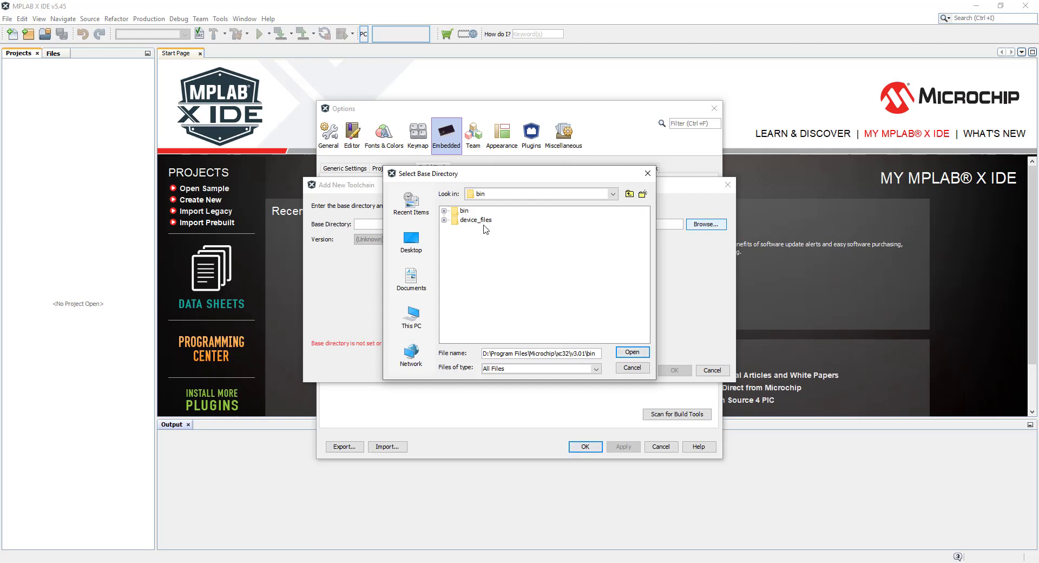
left_click(633, 352)
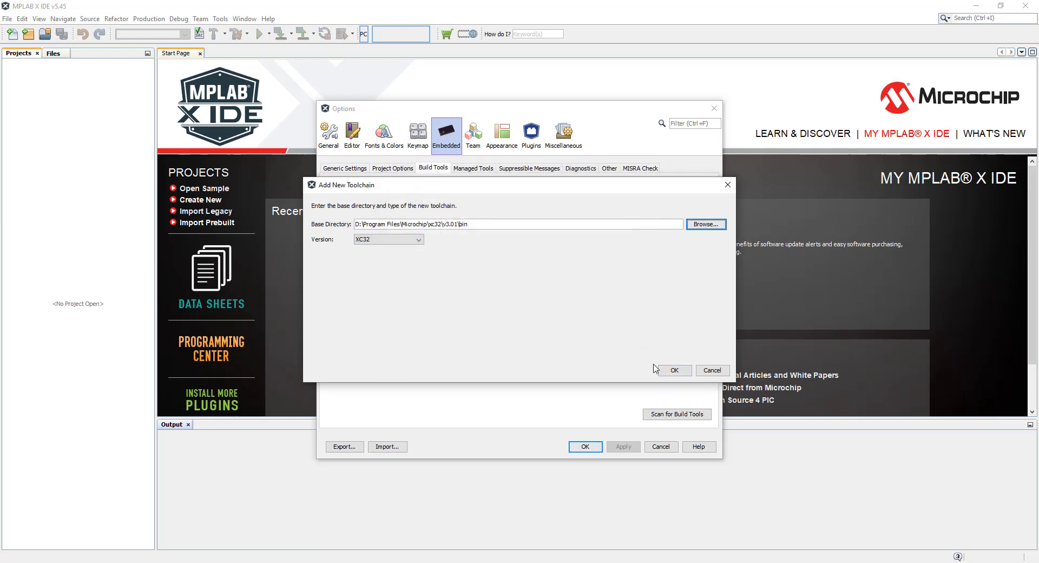
left_click(675, 369)
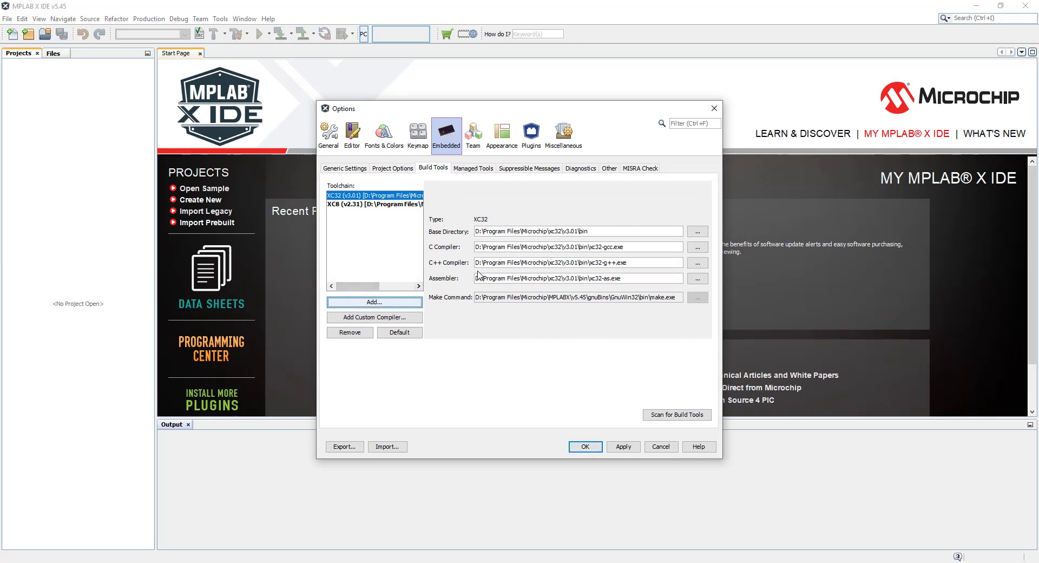
mouse_move(358, 286)
left_mouse_down()
mouse_move(395, 286)
mouse_move(351, 293)
left_mouse_up()
left_click(363, 203)
left_click(372, 196)
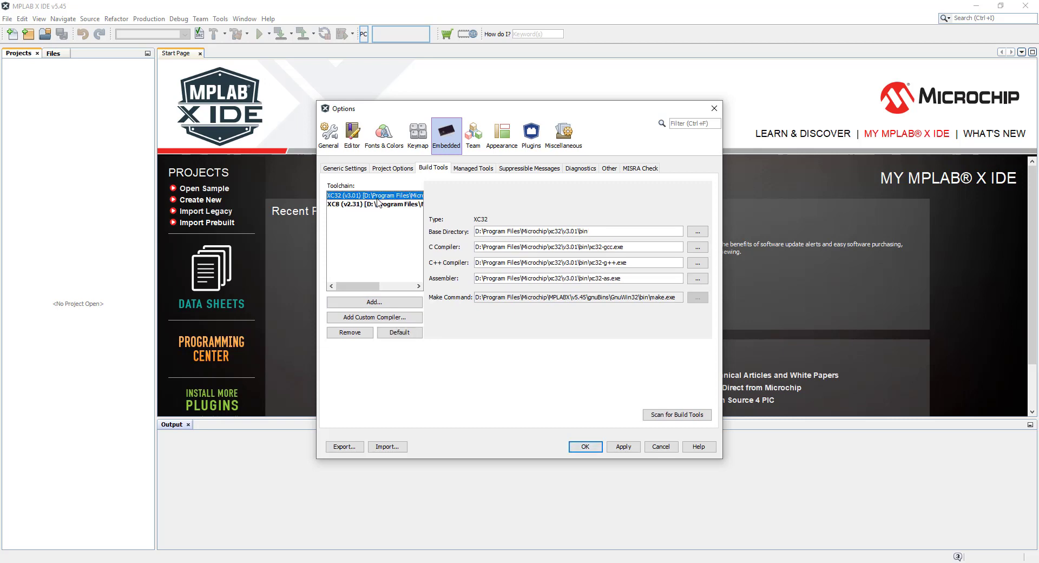
Step: Leave the XC32 (v3.01) toolchain selected in the Build Tools settings, apply the options and close the dialog
left_click(379, 204)
left_click(379, 198)
left_click(381, 204)
left_click(380, 197)
left_click(381, 205)
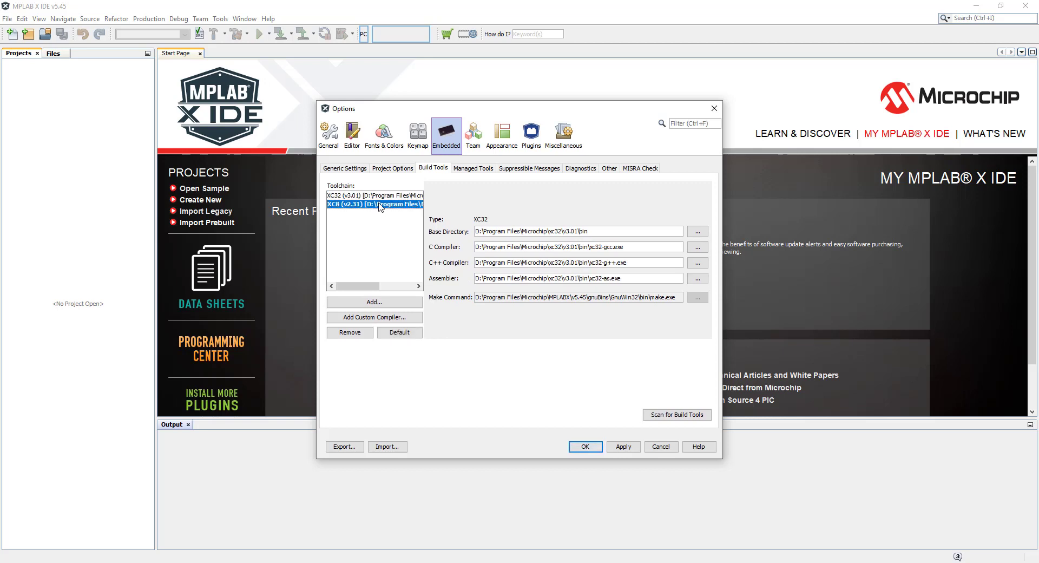
left_click(381, 195)
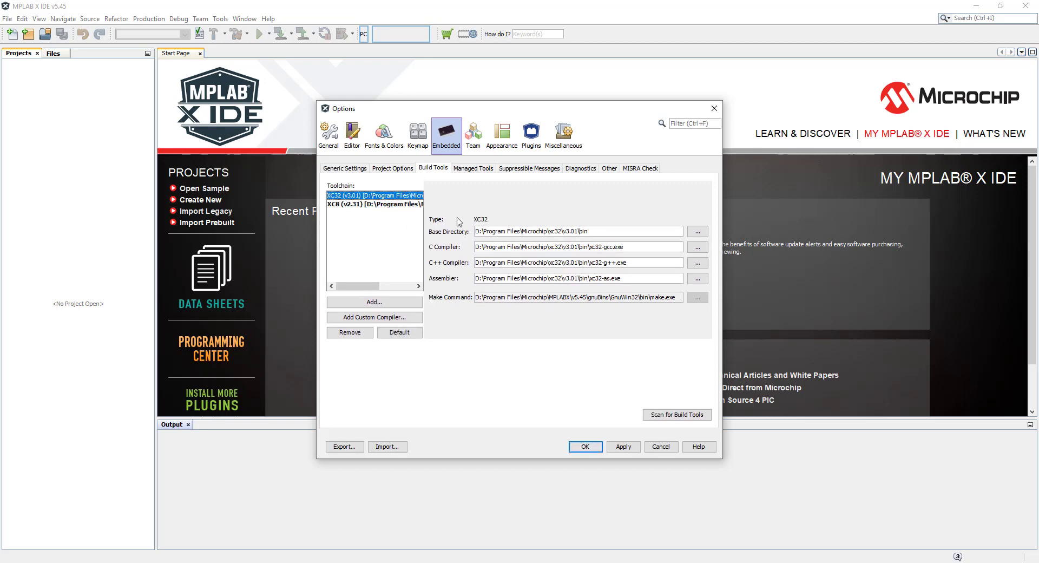
left_click(623, 447)
left_click(585, 447)
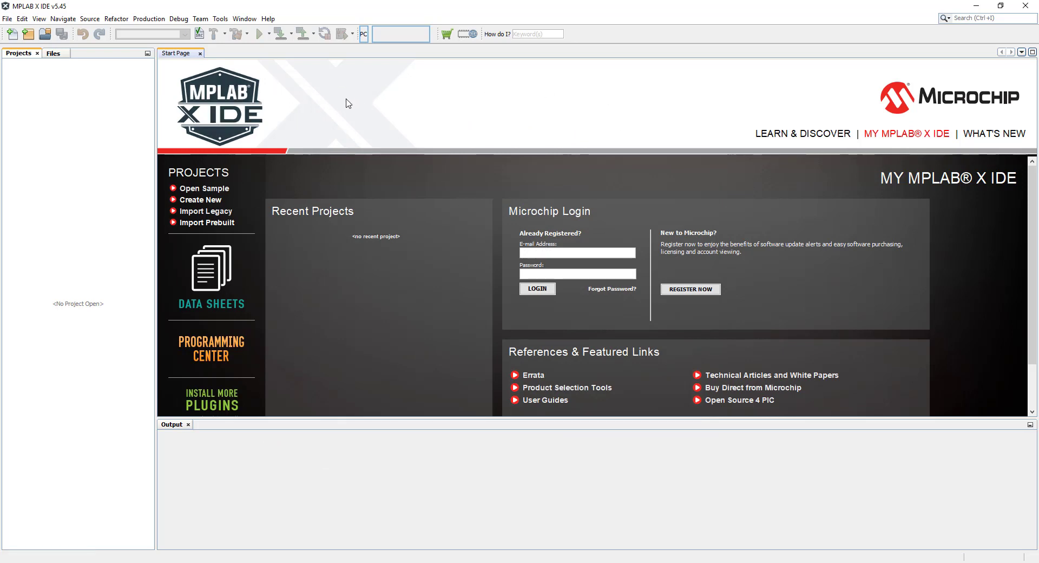
Step: Mark the MPLAB Harmony 3 Launcher among the available plugins and start its installation
left_click(220, 19)
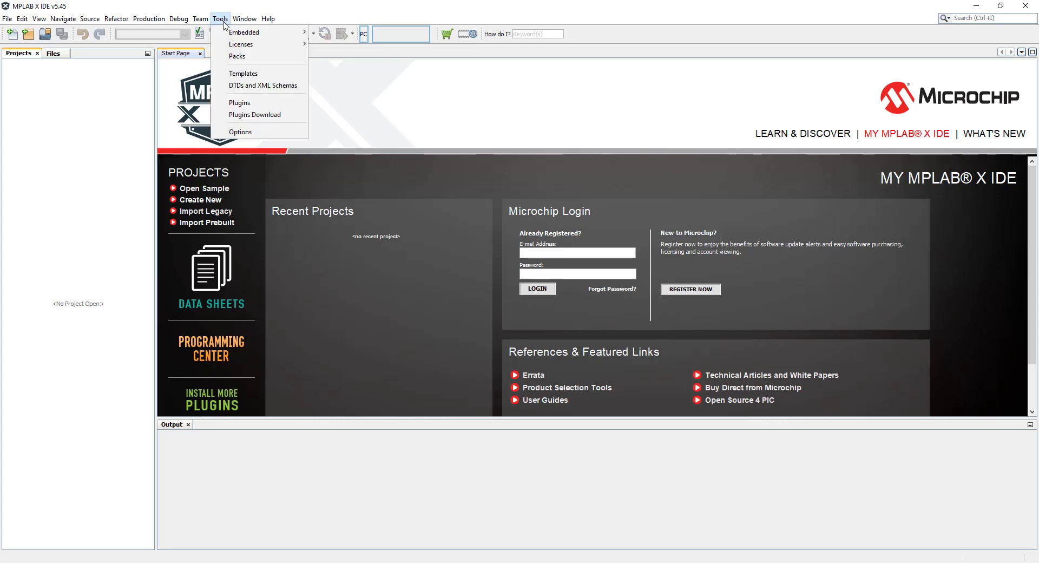
left_click(239, 102)
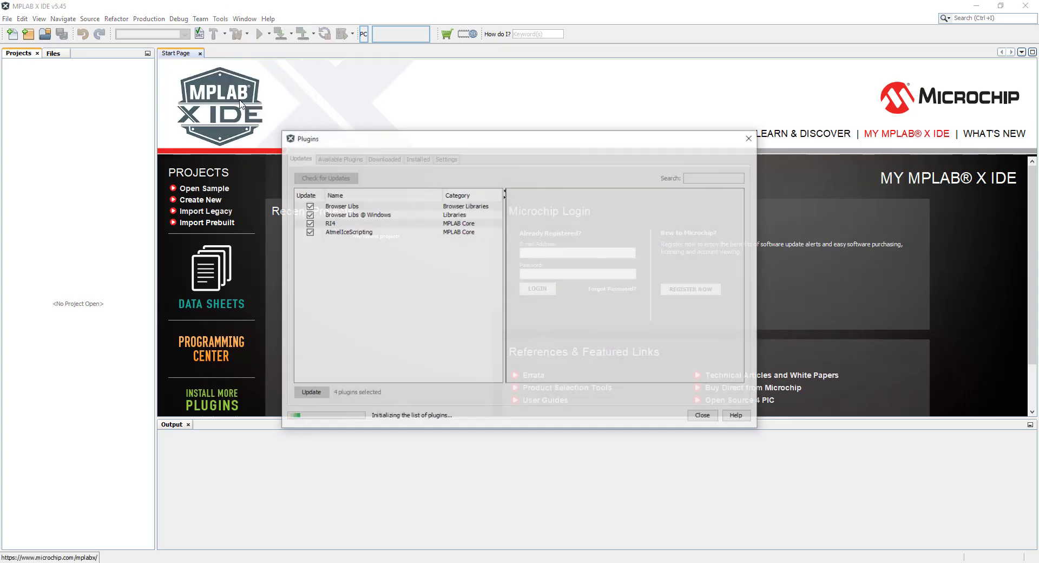
left_click(363, 161)
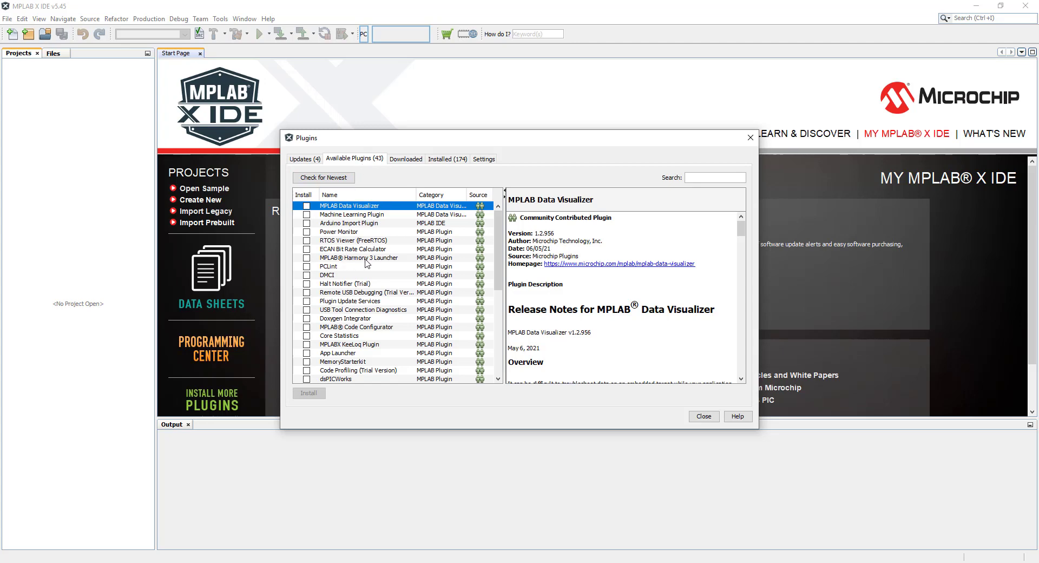
left_click(322, 259)
left_click(307, 259)
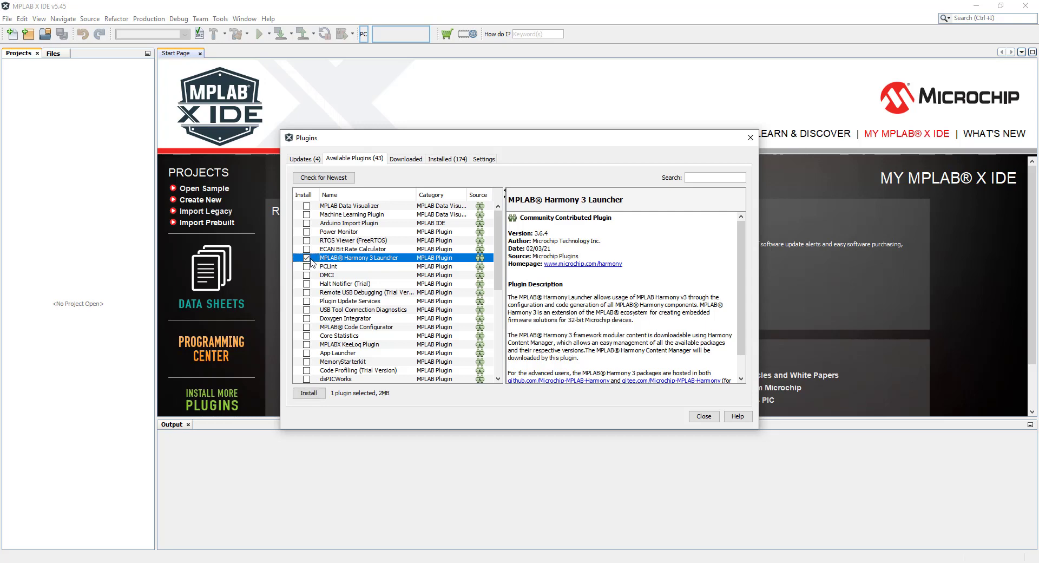
left_click(312, 397)
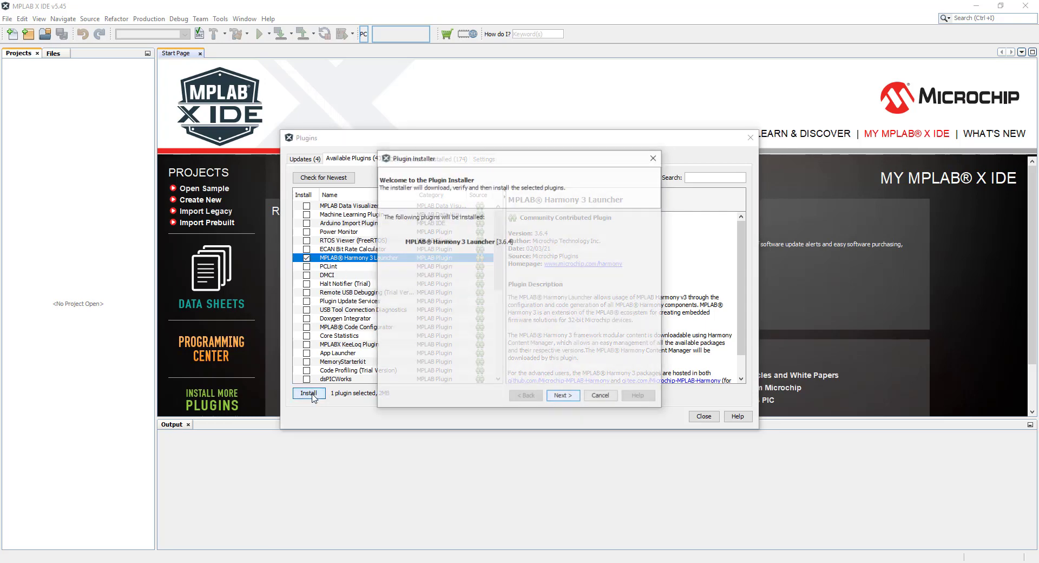
Step: Accept the plugin license terms, install the MPLAB Harmony 3 Launcher and restart the IDE to finish
left_click(564, 398)
left_click(449, 372)
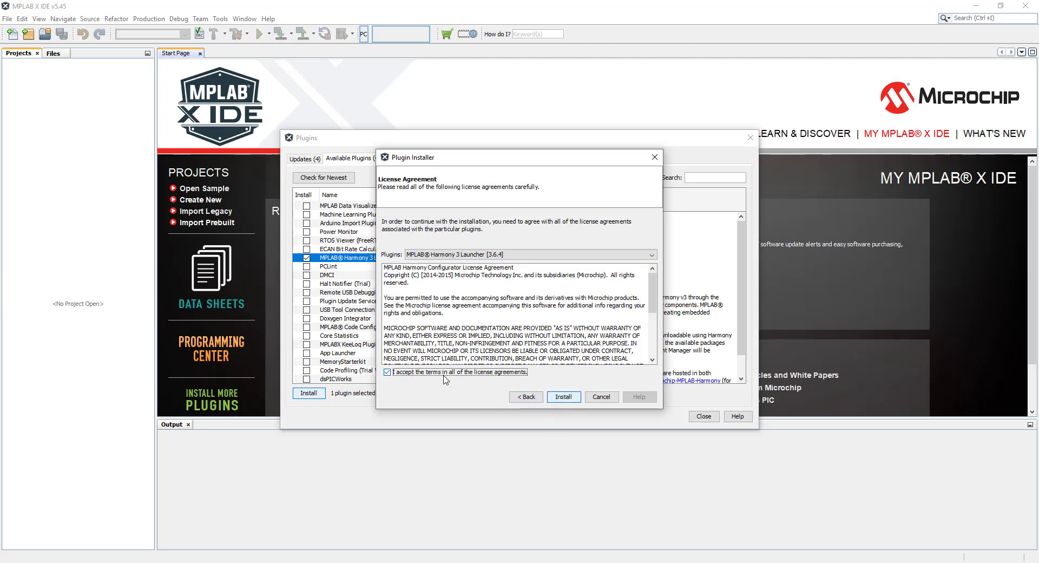
left_click(563, 398)
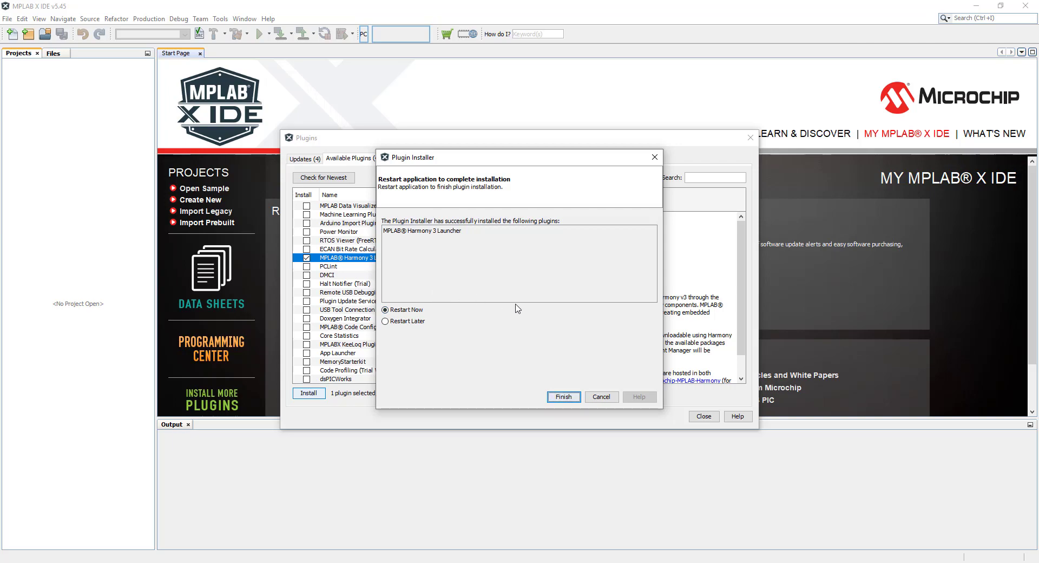
left_click(558, 398)
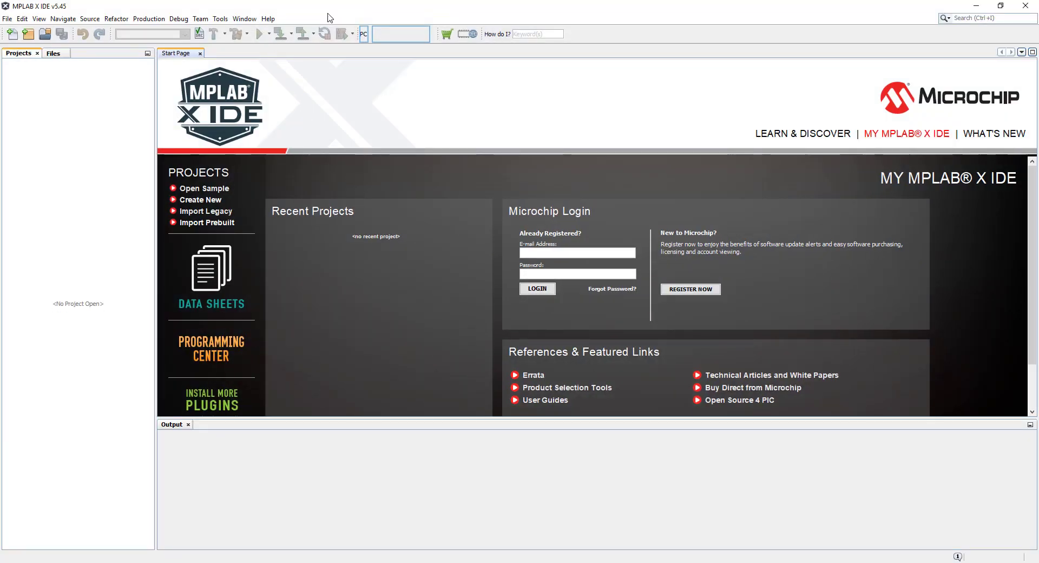
Step: Launch the MPLAB Harmony 3 Content Manager with the default framework path and remote URL, and create the missing framework folder
left_click(241, 19)
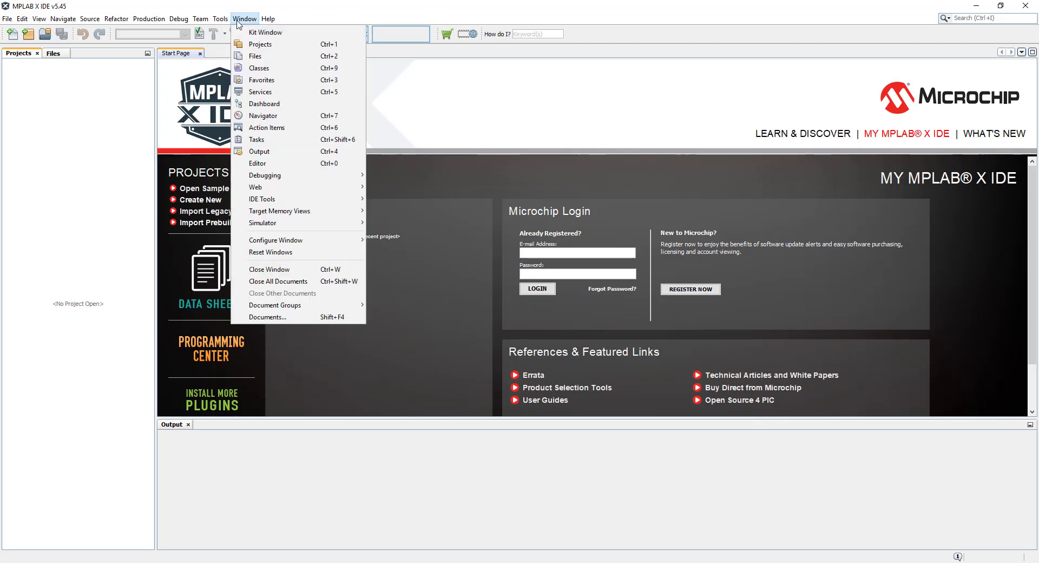
mouse_move(220, 19)
mouse_move(271, 33)
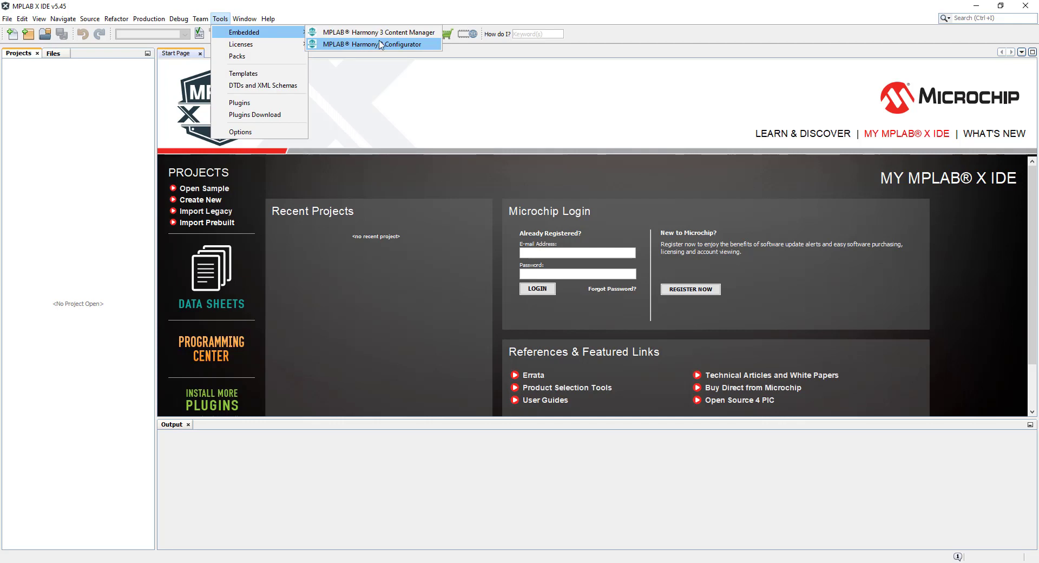
left_click(403, 33)
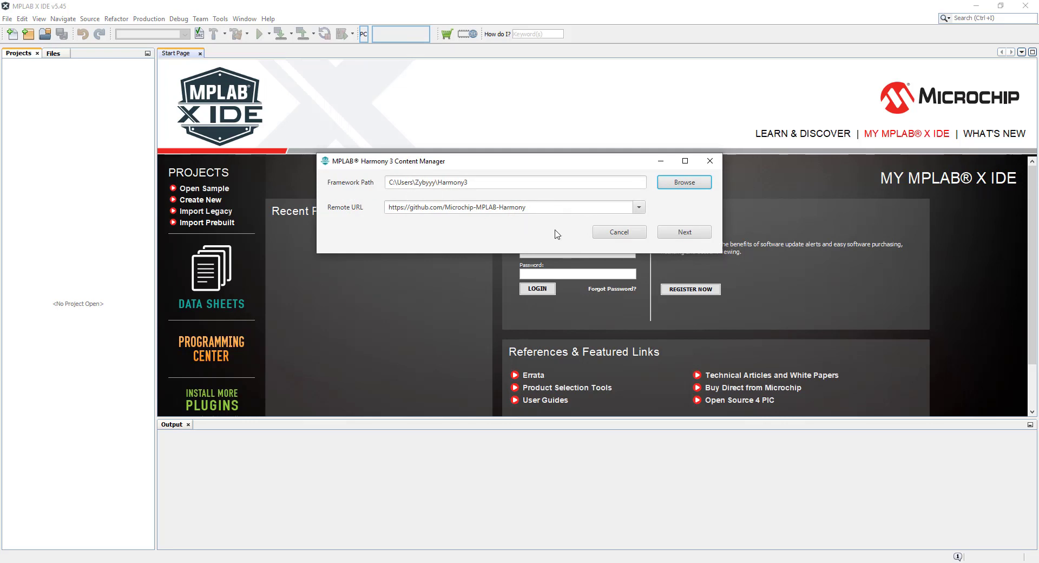
left_click(661, 231)
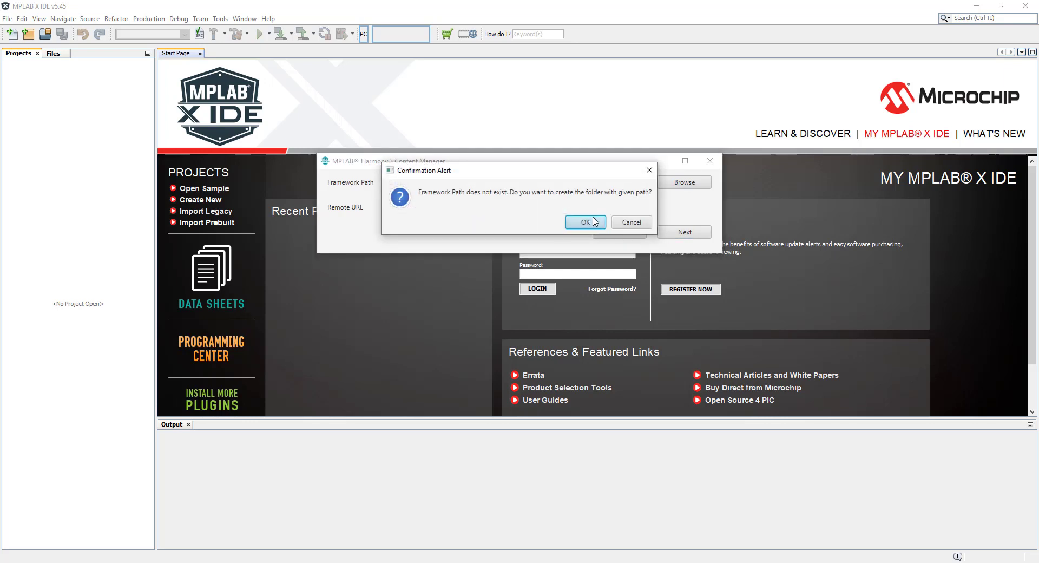
left_click(586, 223)
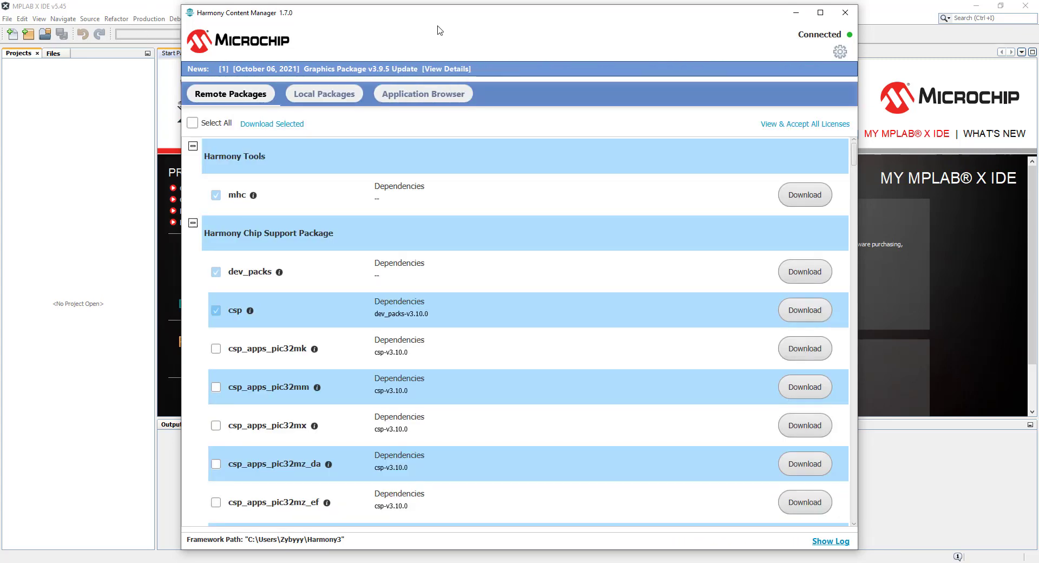
Step: Maximize the Content Manager, review the remote packages and mark the bsp package for download
double_click(446, 16)
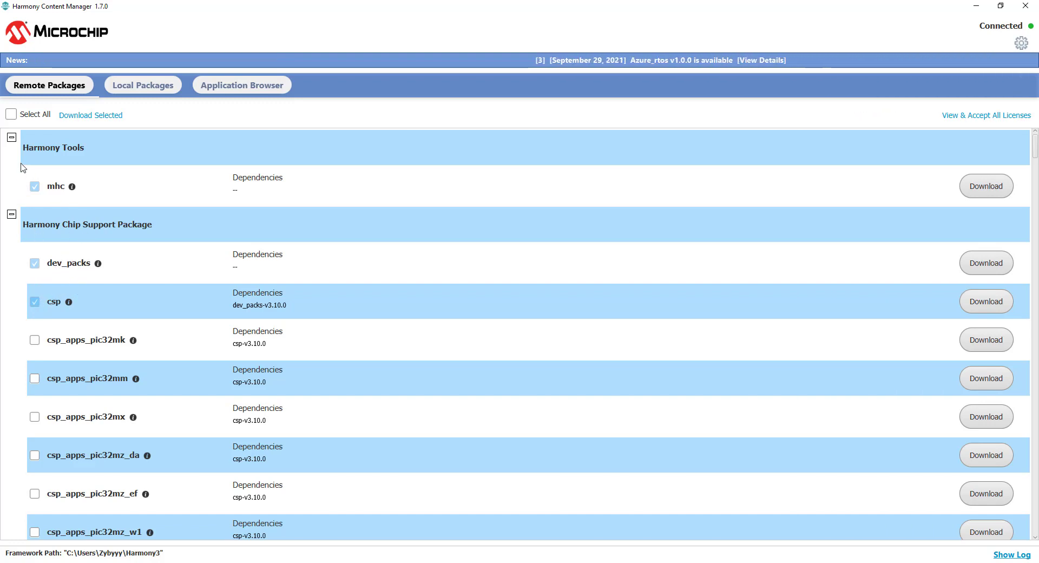
scroll(151, 226, "down", 2)
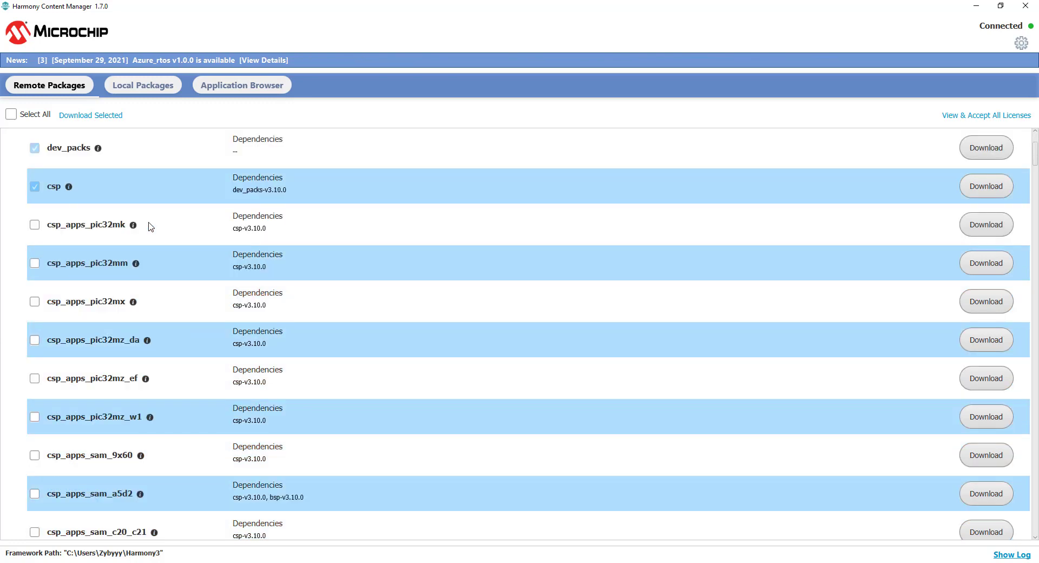
scroll(140, 218, "up", 2)
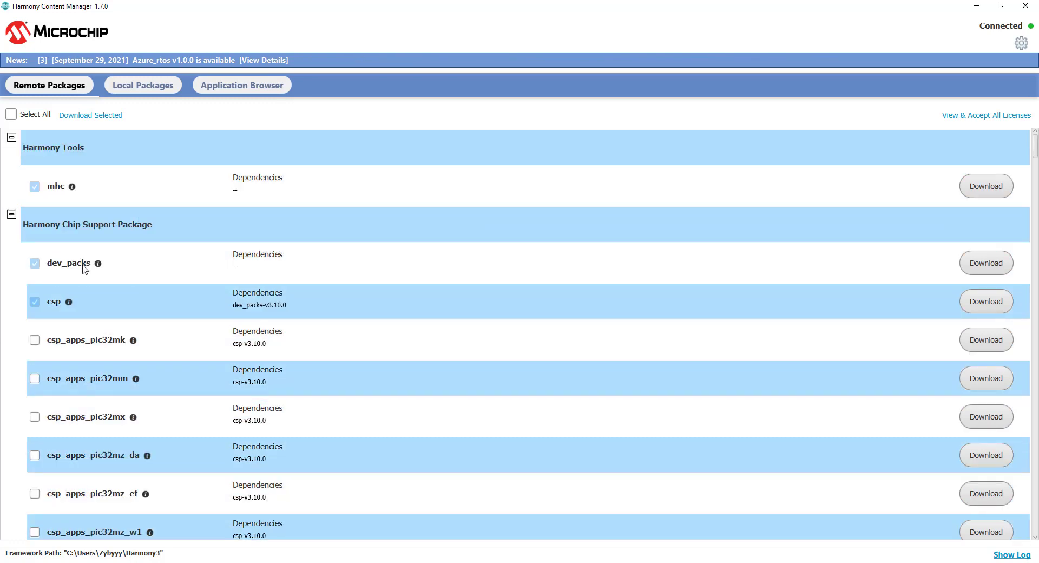
scroll(88, 284, "down", 10)
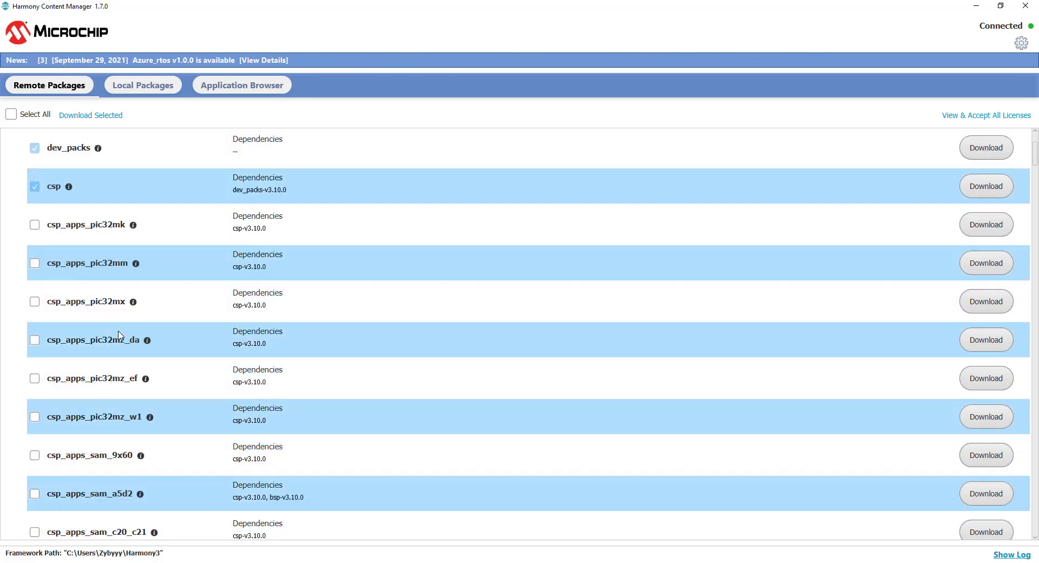
scroll(121, 340, "down", 17)
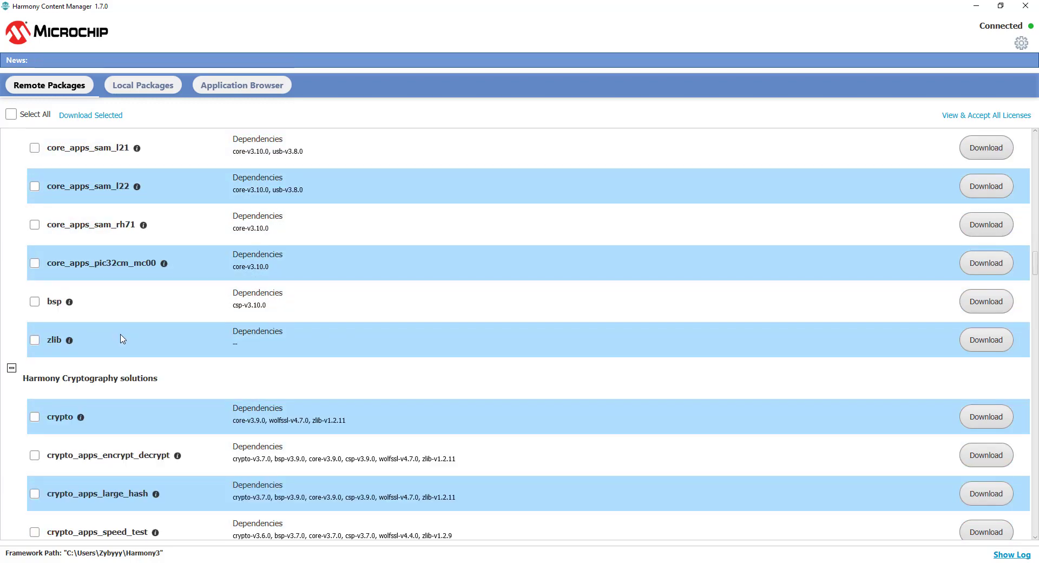
left_click(35, 302)
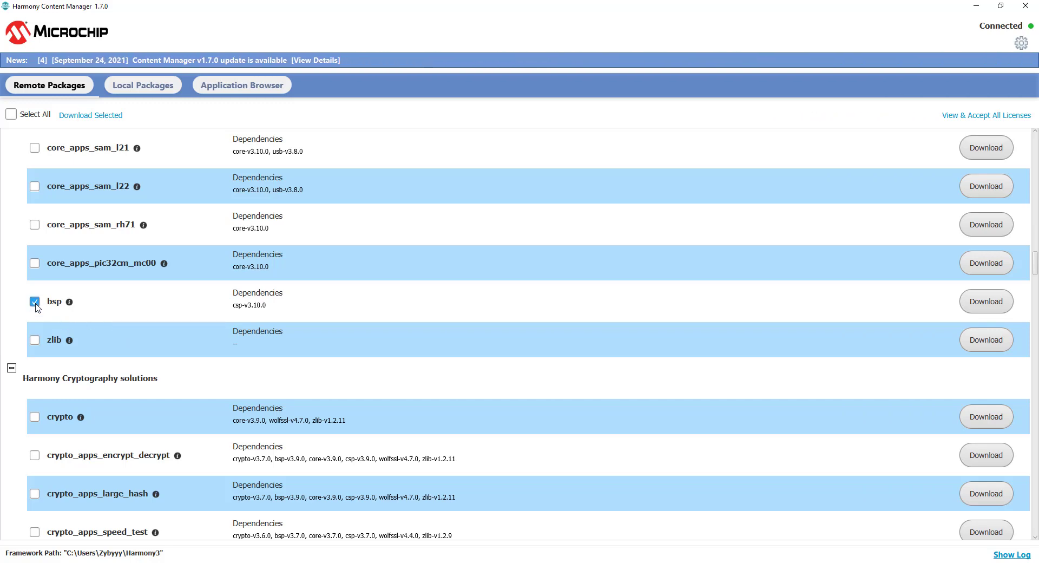
scroll(90, 319, "down", 15)
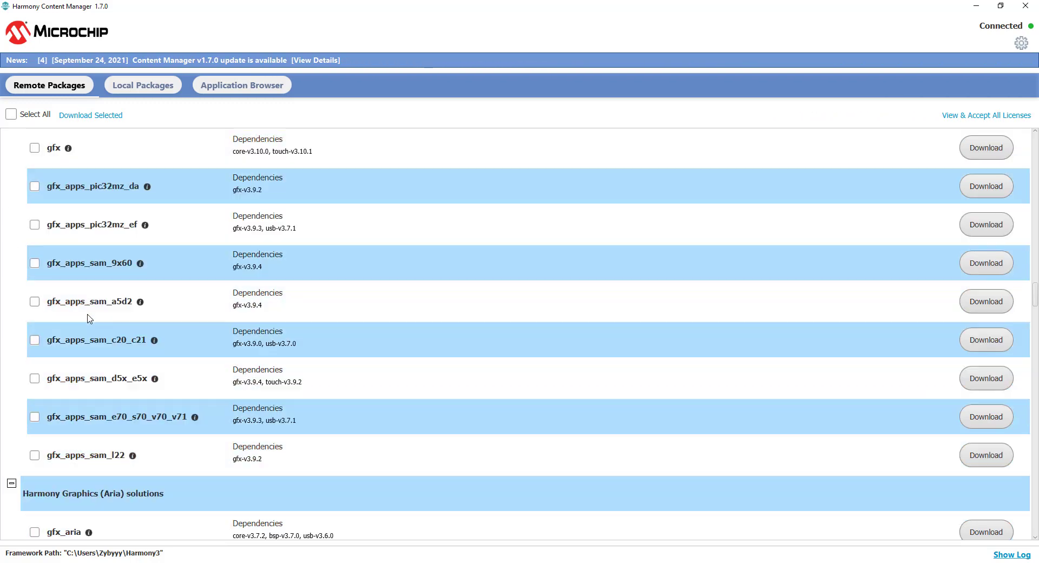
scroll(90, 318, "down", 20)
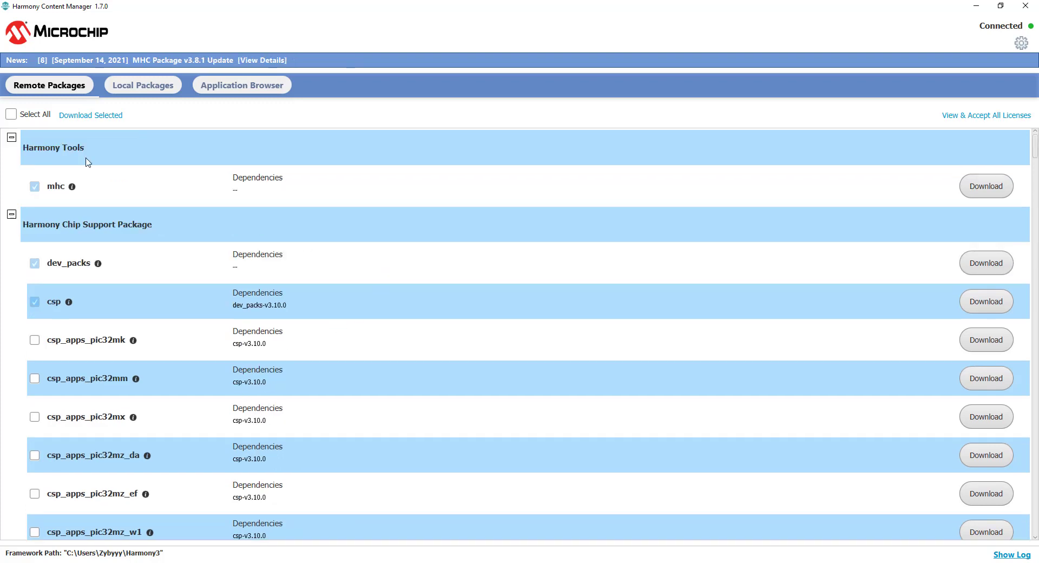
Step: Download the selected Harmony packages, including their CMSIS-FreeRTOS and littlefs dependencies, and accept all licenses
left_click(93, 116)
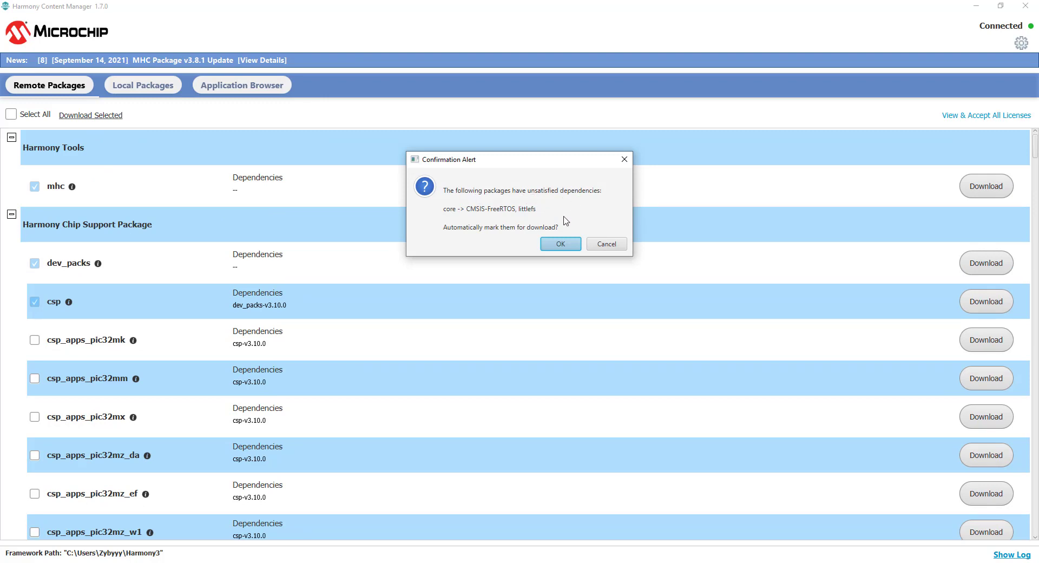
left_click(558, 246)
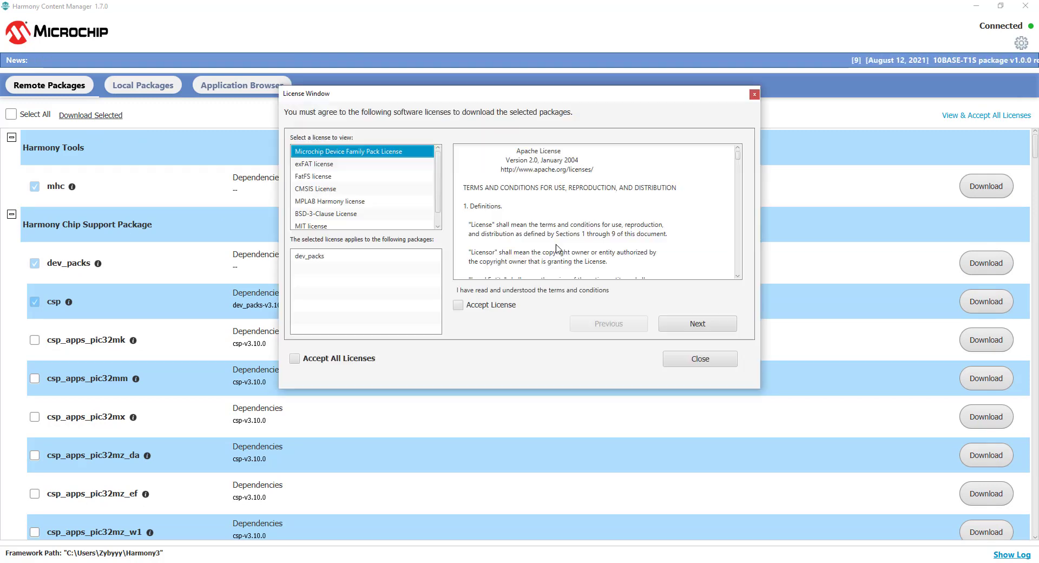
left_click(295, 359)
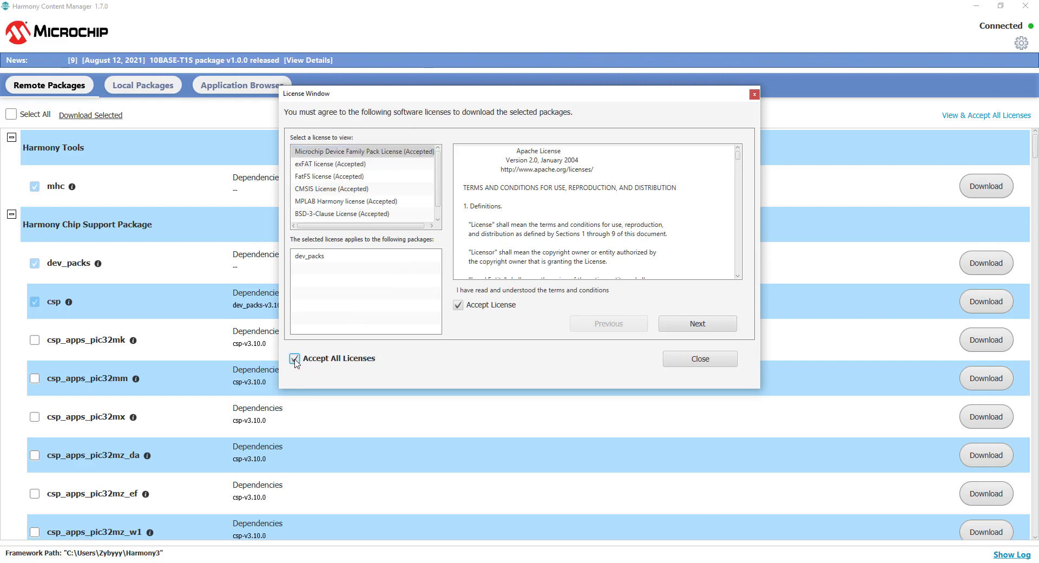
left_click(697, 319)
left_click(687, 359)
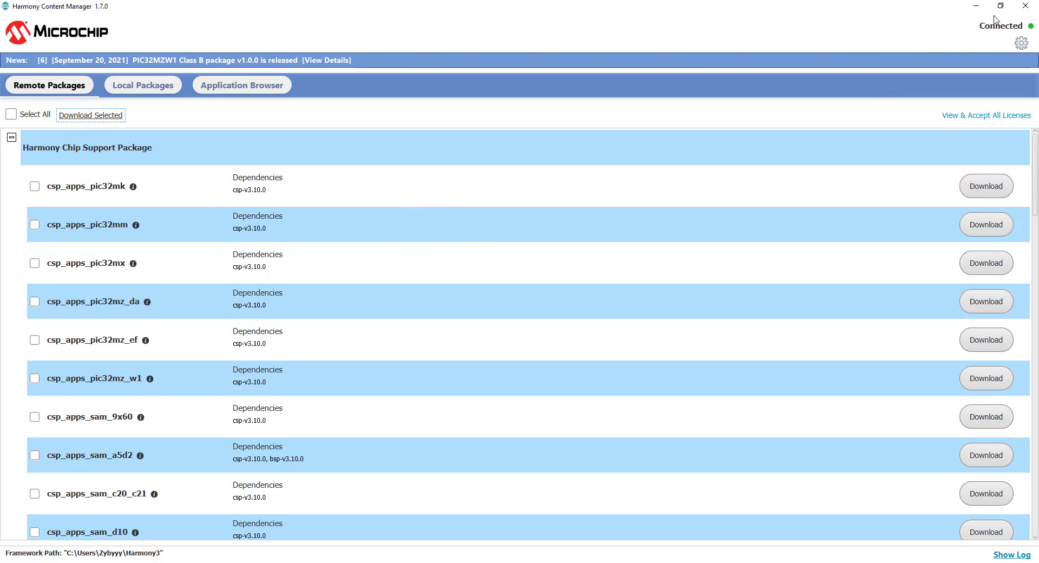
Step: Minimize the Content Manager, check the New Project wizard for the 32-bit MPLAB Harmony 3 Project type, and cancel the wizard
left_click(977, 8)
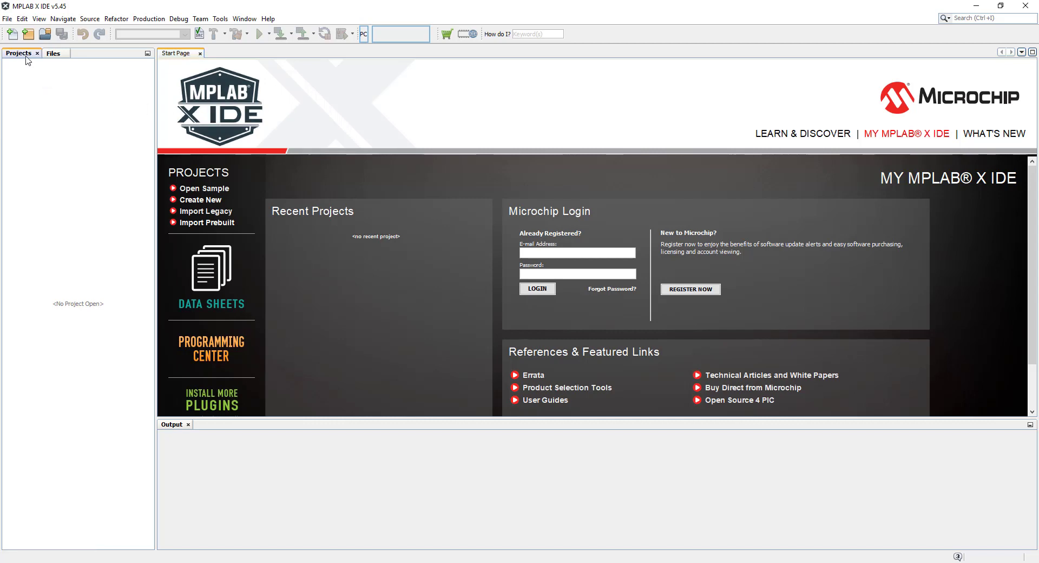
left_click(29, 35)
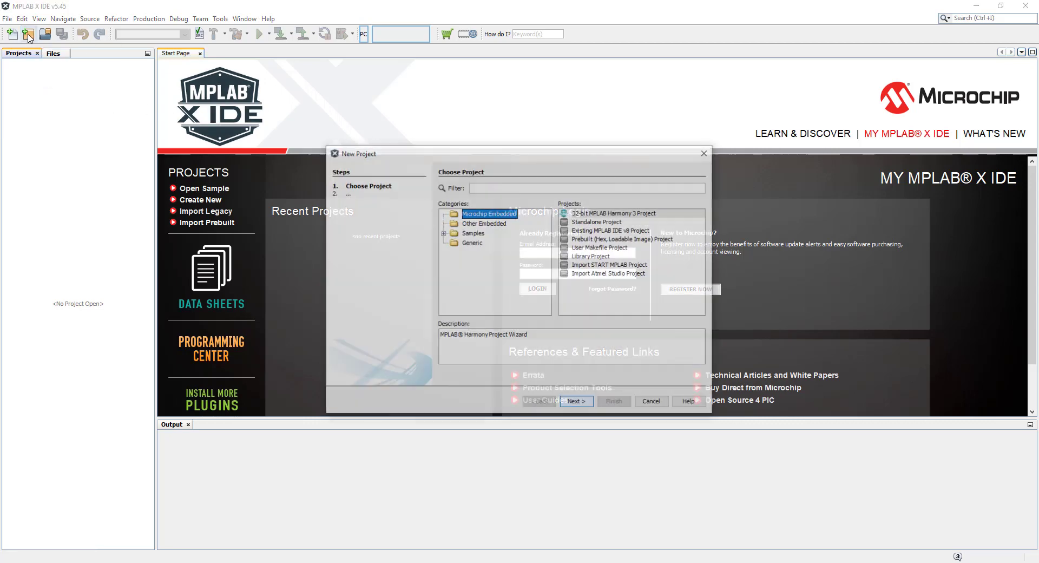
left_click(592, 214)
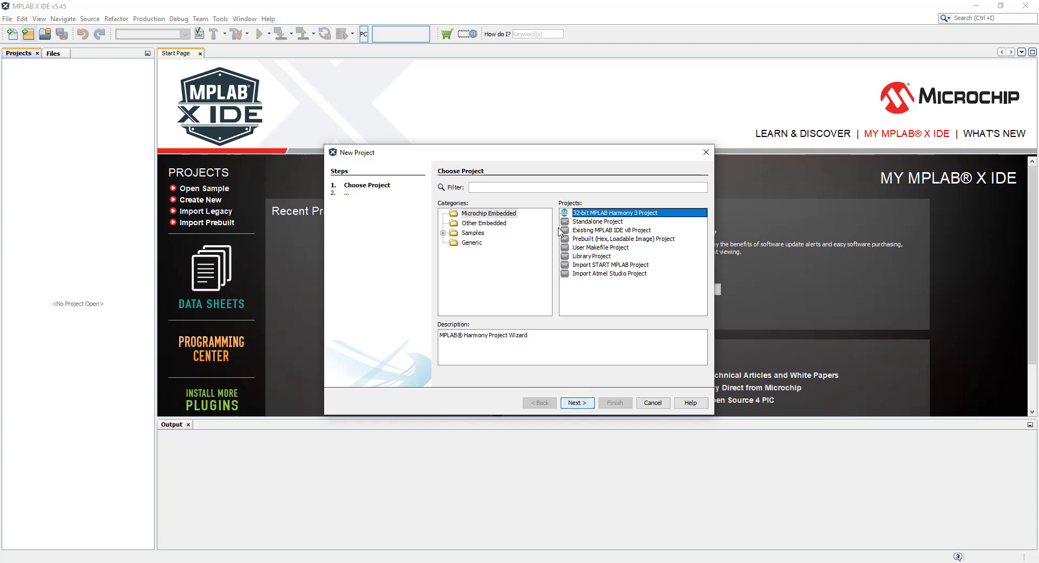
left_click(652, 403)
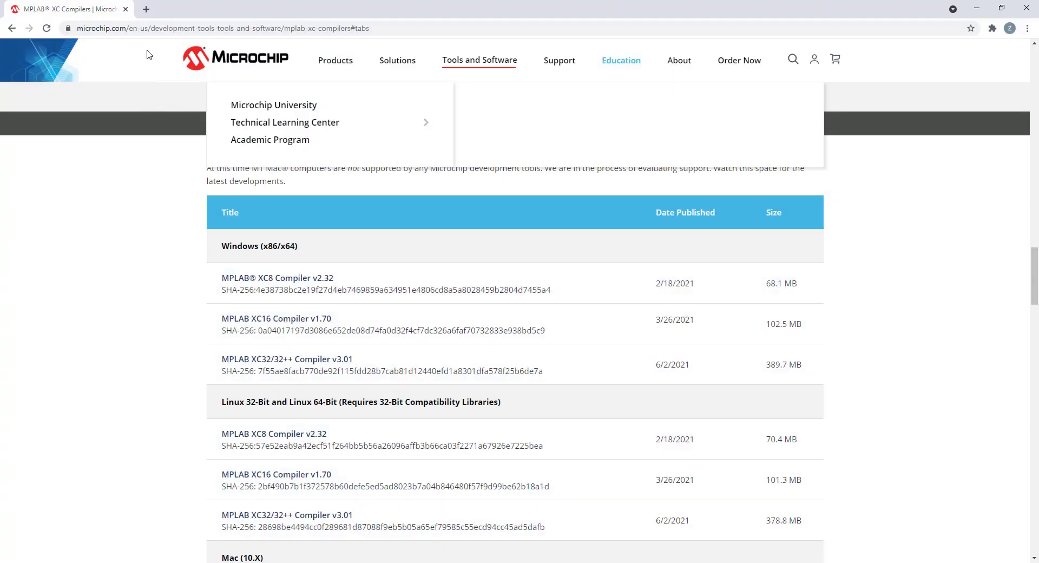
Step: Search Google for "tera term" in a new browser tab
left_click(146, 9)
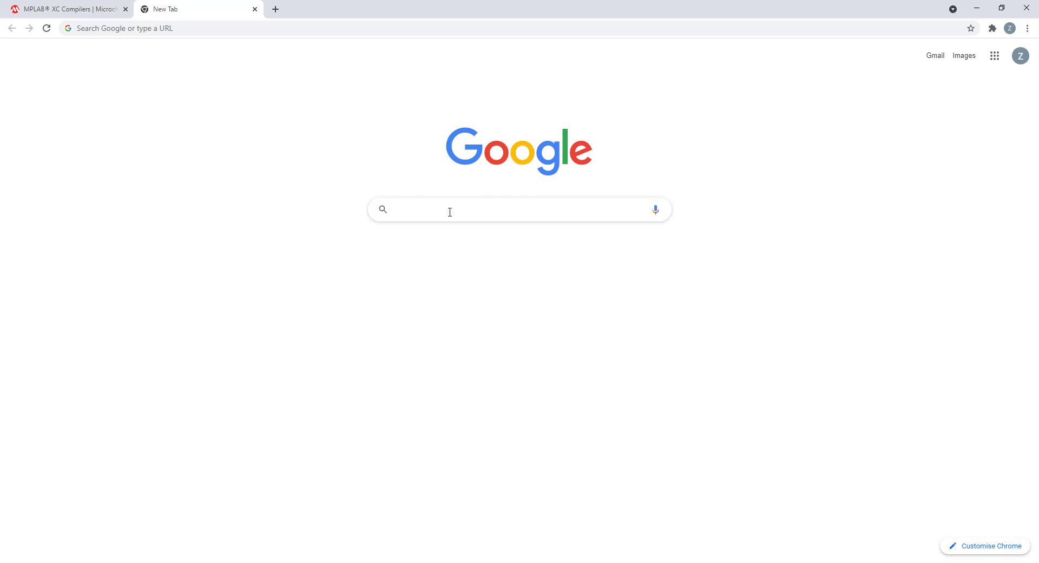
type("tera ")
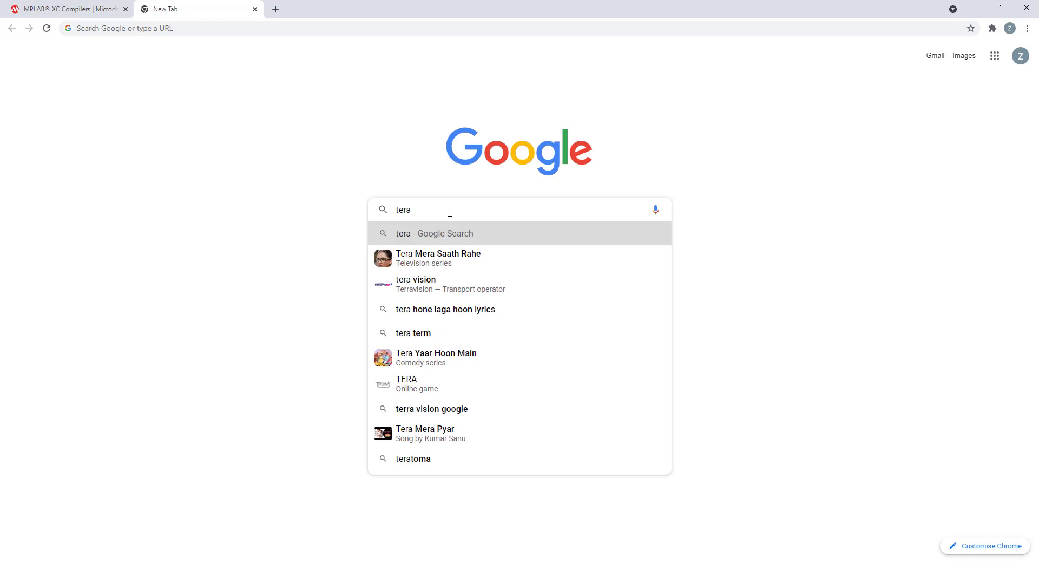
type("term")
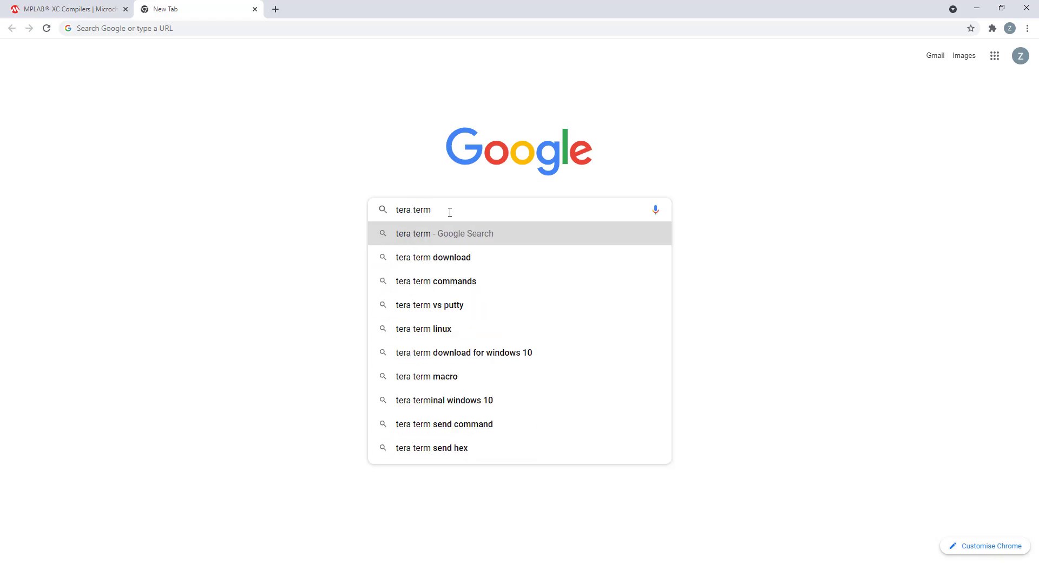
left_click(431, 231)
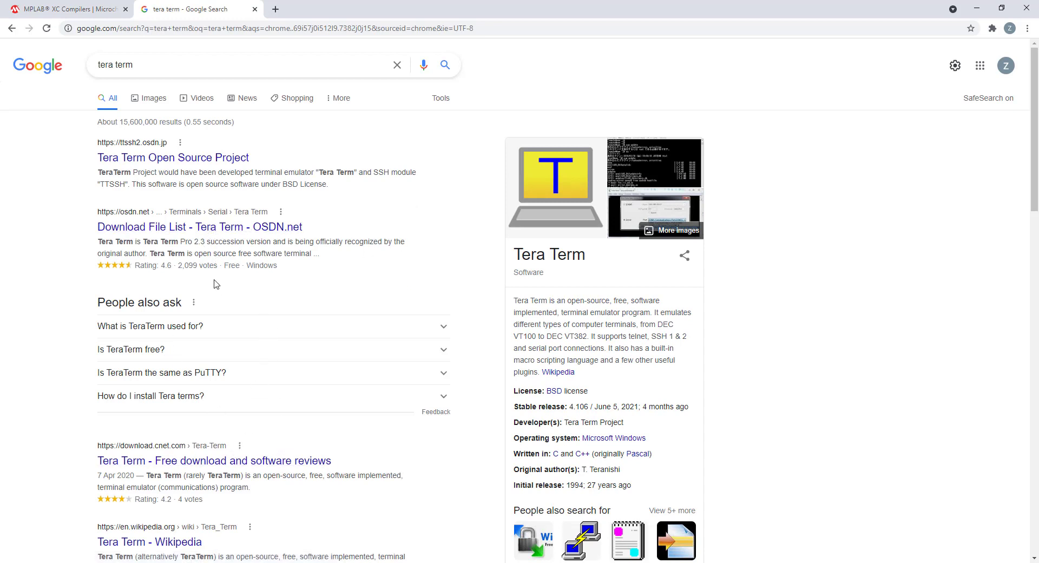
Step: Download the free Tera Term installer from its CNET download page in the search results
scroll(216, 284, "down", 2)
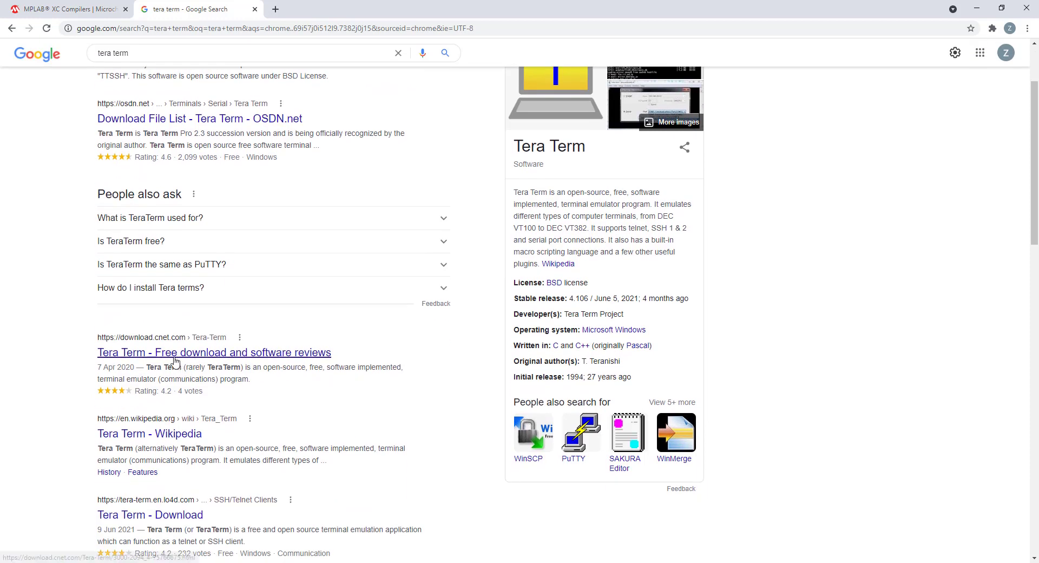
left_click(269, 353)
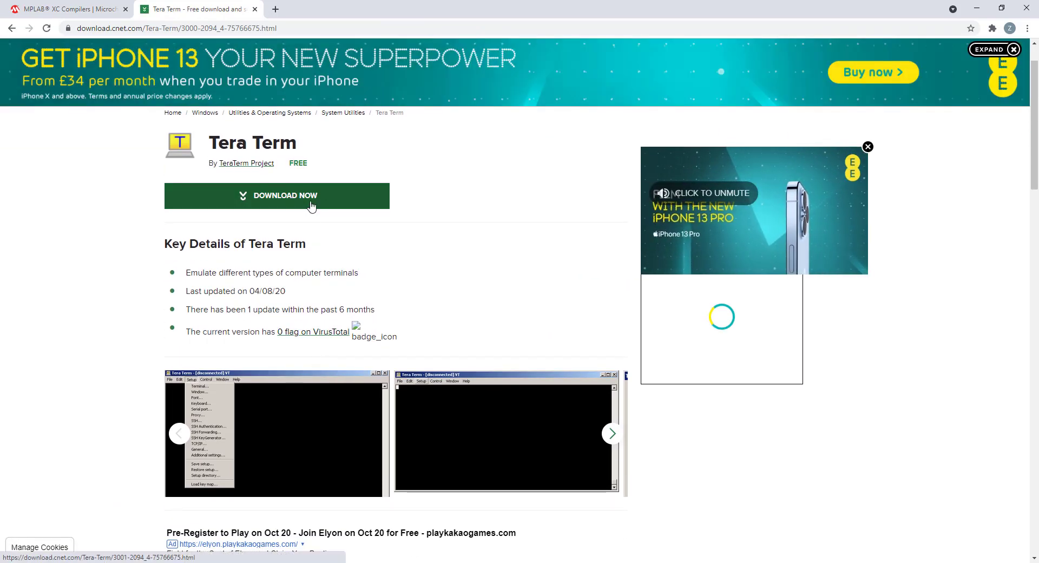
left_click(310, 204)
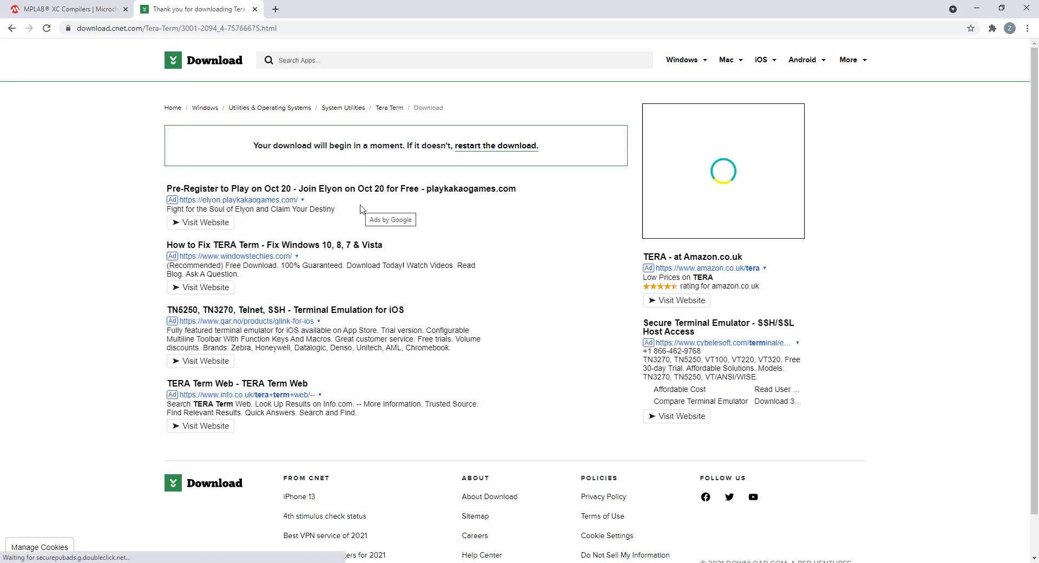
scroll(362, 209, "down", 1)
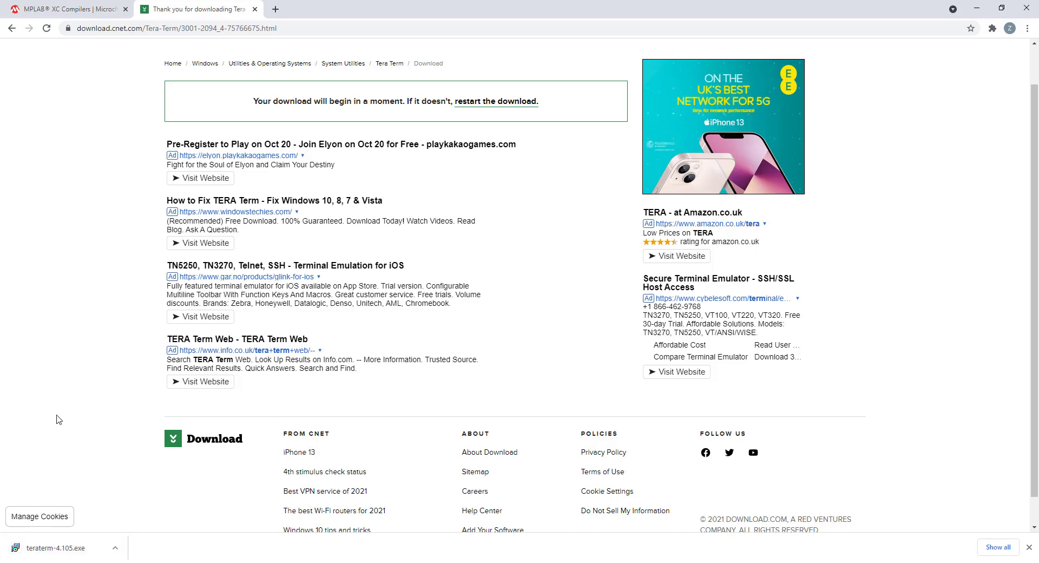
Step: Run the downloaded teraterm-4.105.exe, minimize the browser and accept the Tera Term license agreement
left_click(54, 548)
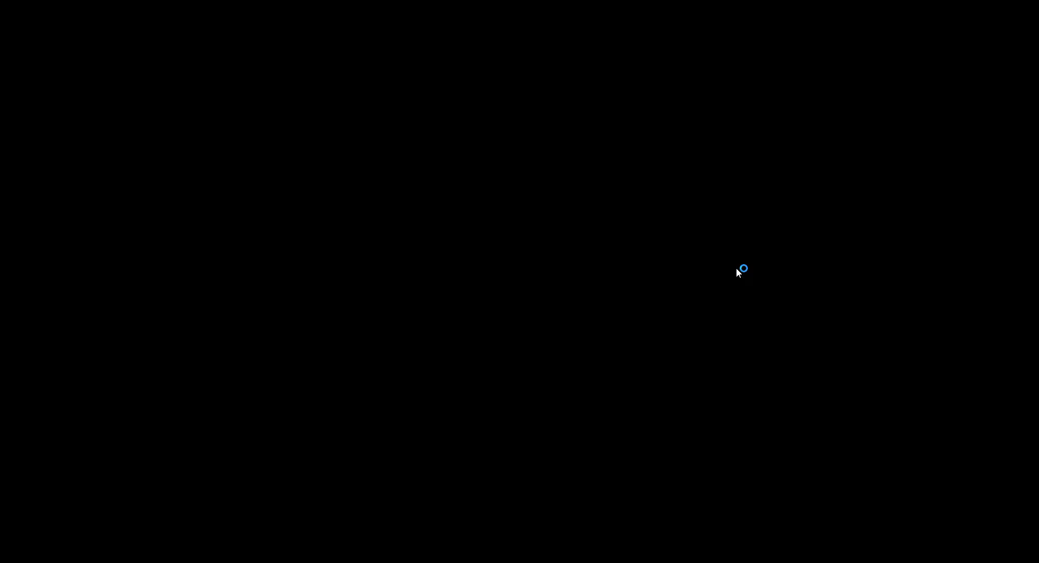
left_click(490, 366)
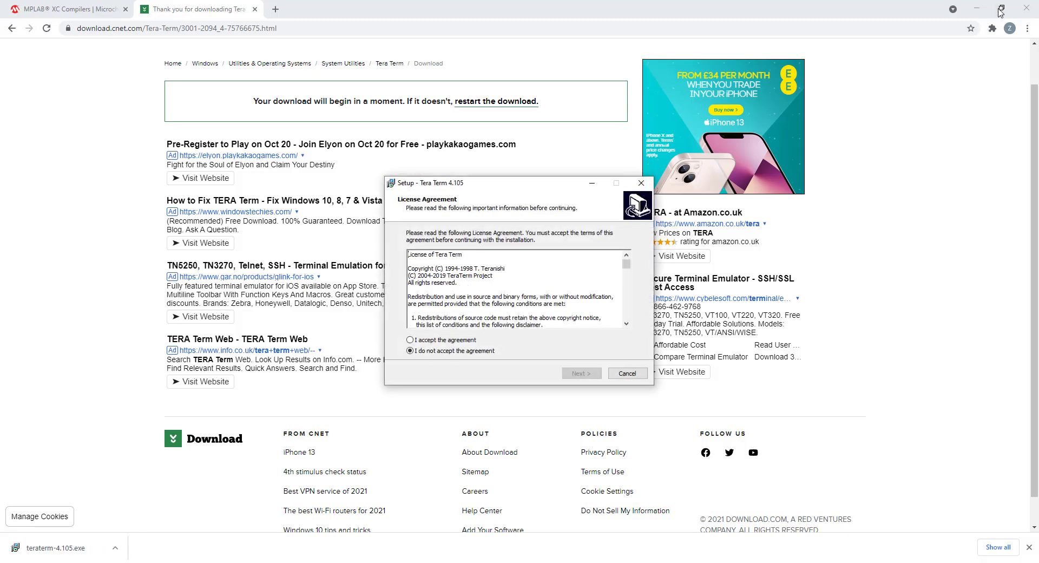
left_click(977, 12)
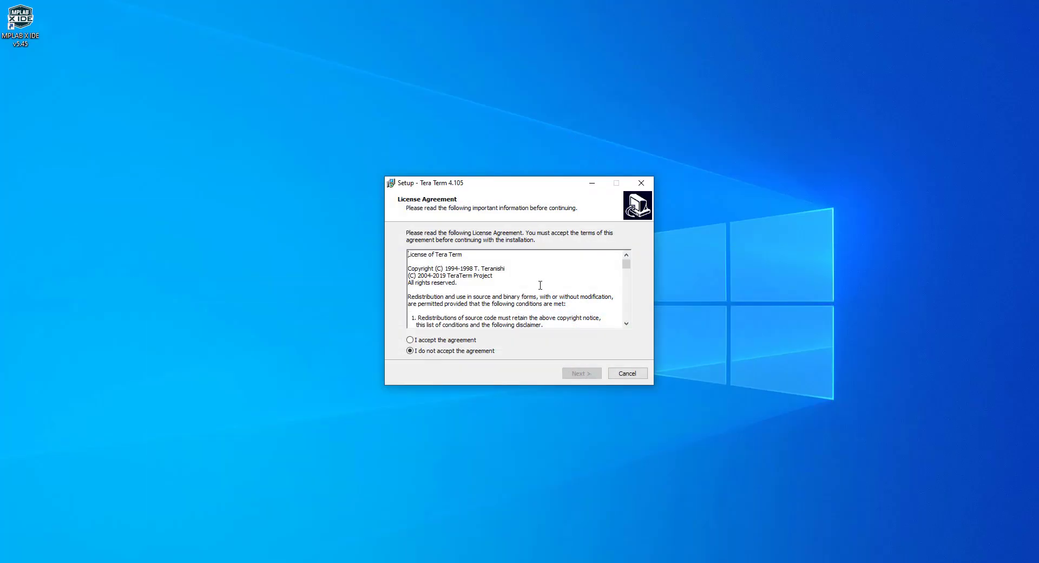
left_click(439, 340)
left_click(578, 374)
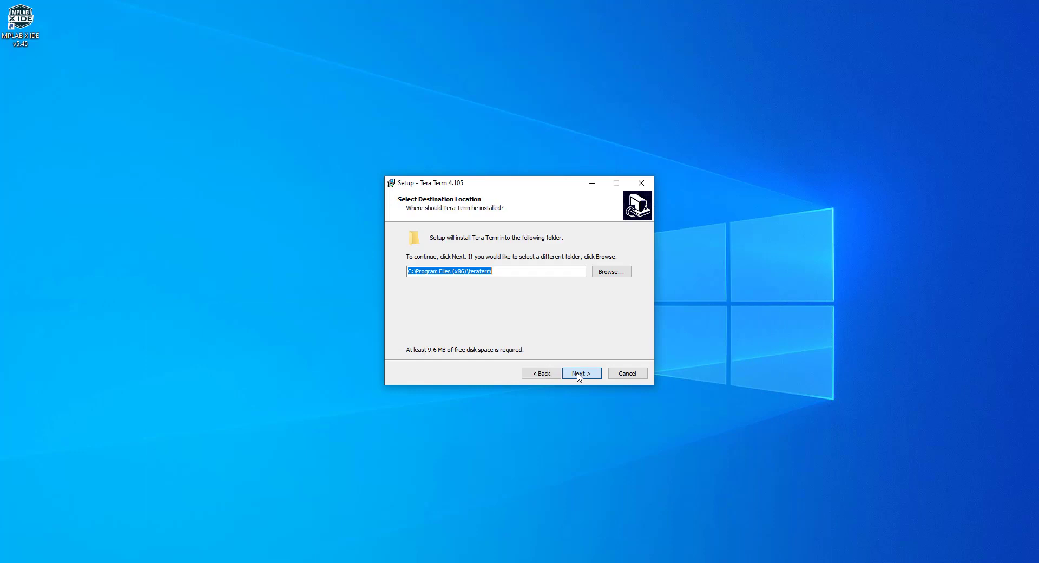
Step: Set the installation folder to D:\Program Files (x86)\teraterm and keep the Standard installation components
left_click(411, 271)
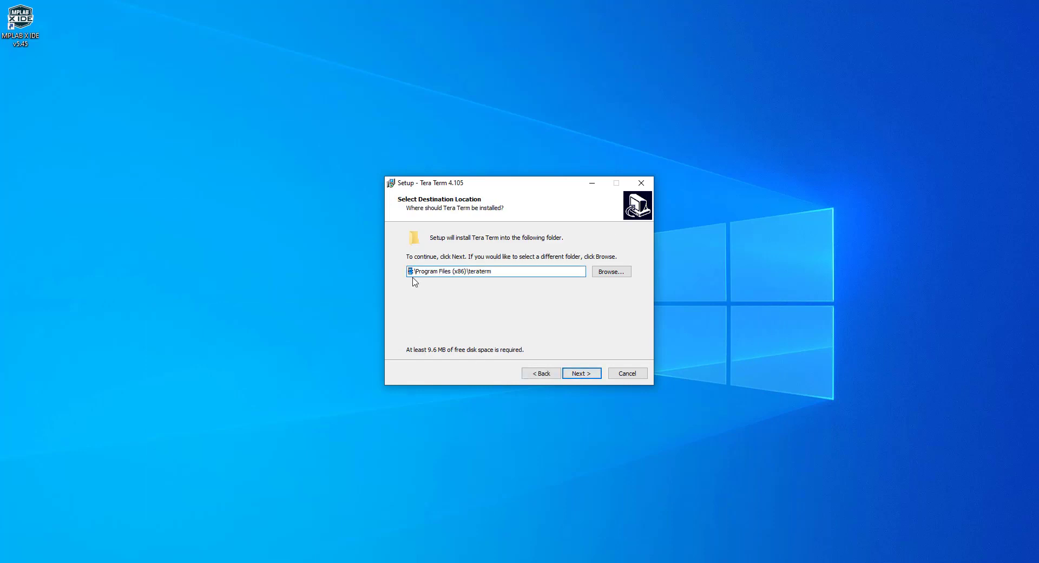
left_click(581, 374)
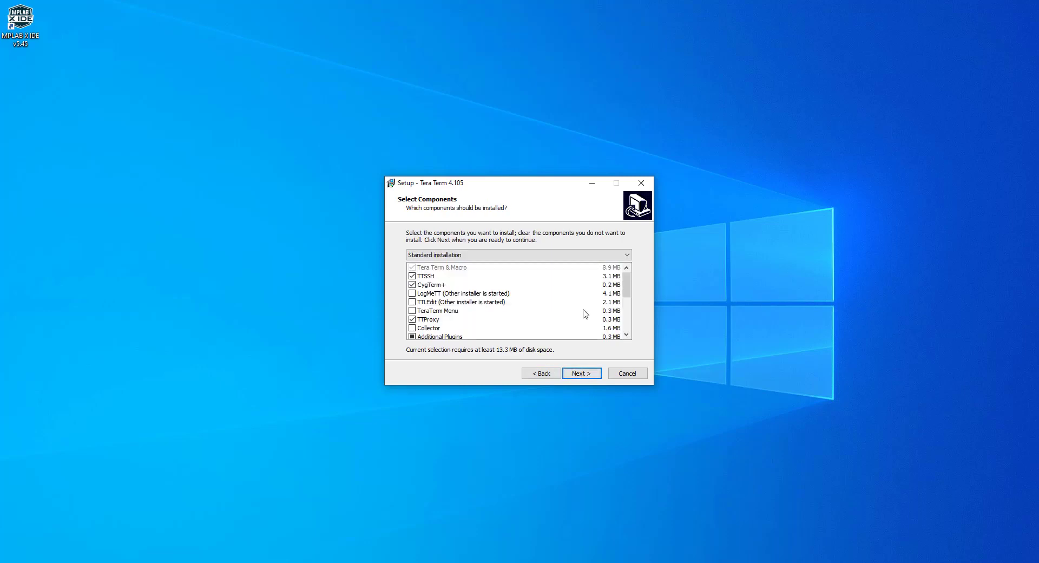
mouse_move(627, 285)
left_mouse_down()
mouse_move(627, 326)
mouse_move(627, 275)
left_mouse_up()
left_click(578, 377)
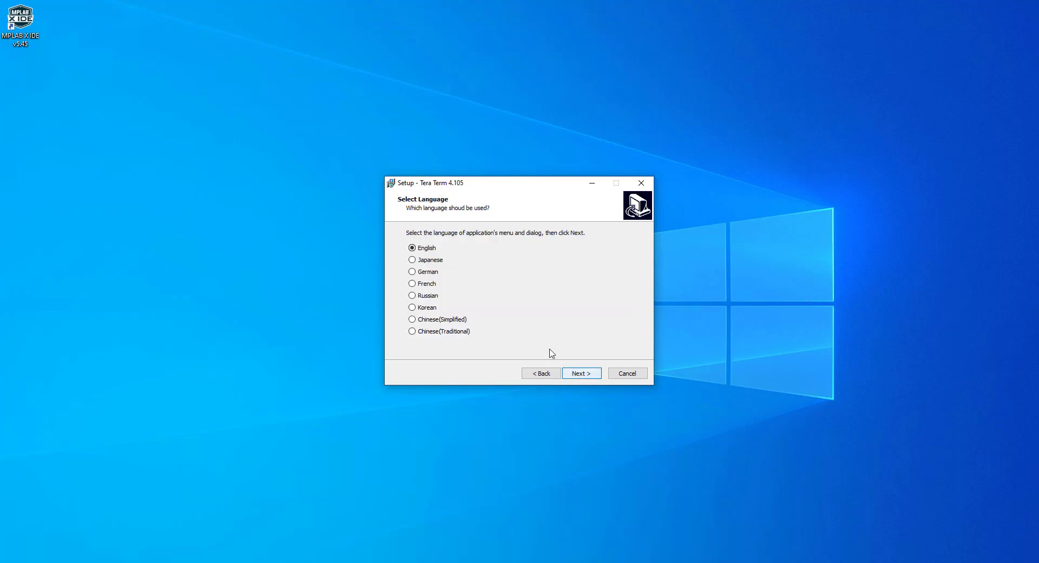
Step: Install Tera Term in English with the default Start Menu folder and the Desktop and Quick Launch shortcuts, and finish setup without launching it
left_click(585, 374)
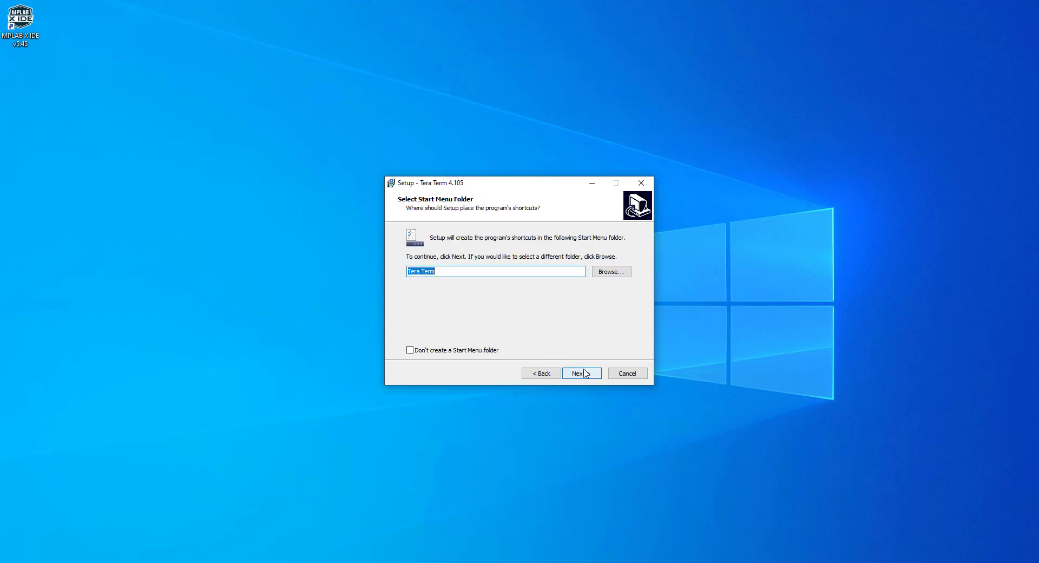
left_click(585, 373)
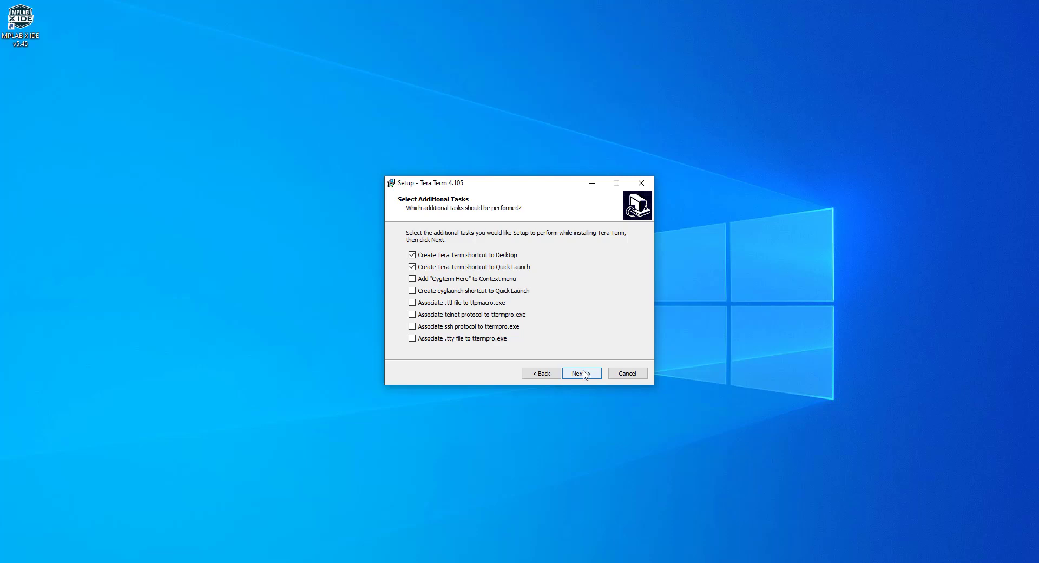
left_click(586, 375)
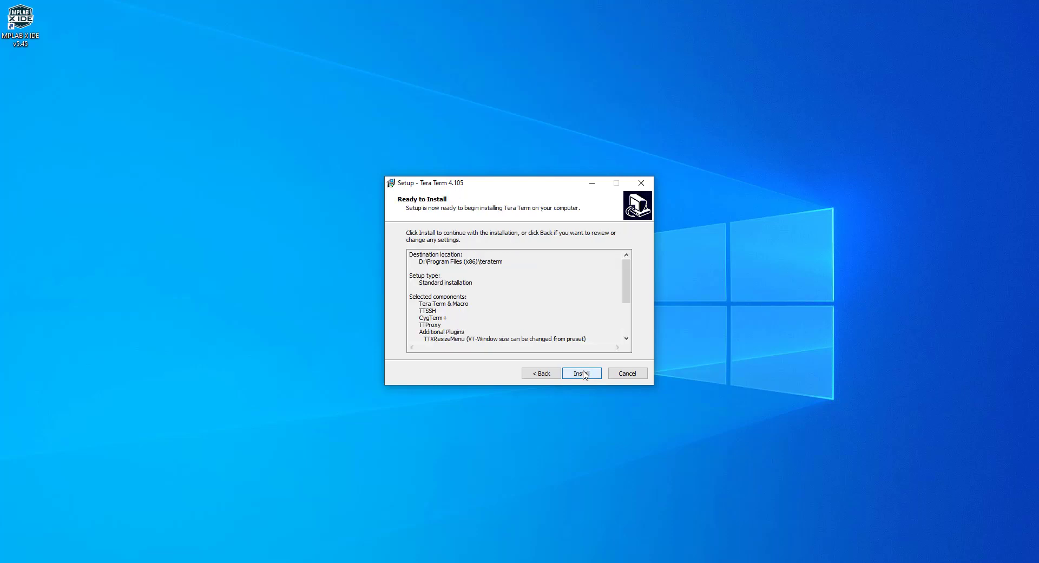
left_click(585, 375)
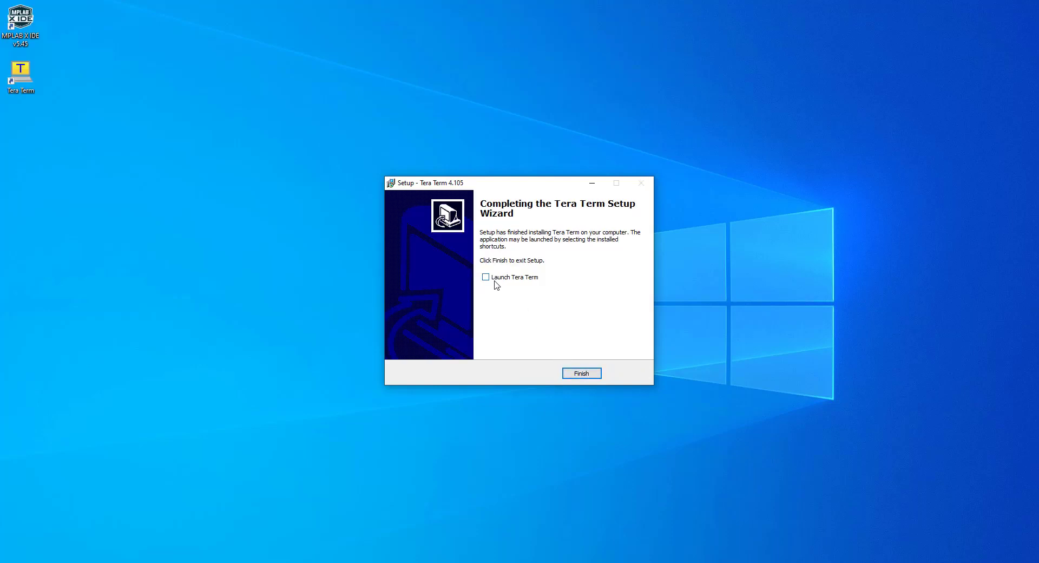
left_click(576, 373)
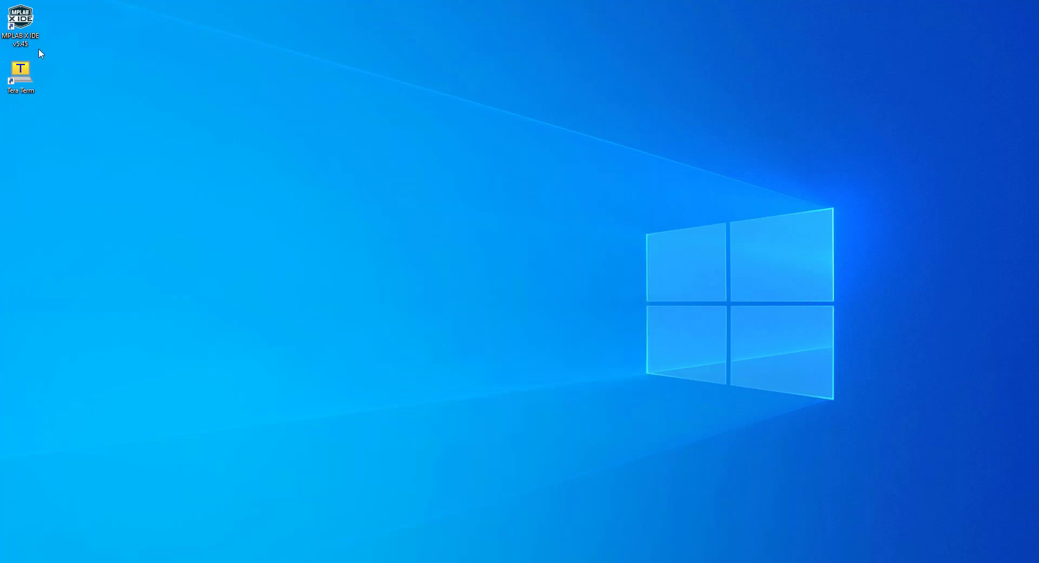
Step: Launch Tera Term from the desktop, check the Serial and TCP/IP options for a new connection, and close it without connecting
double_click(21, 73)
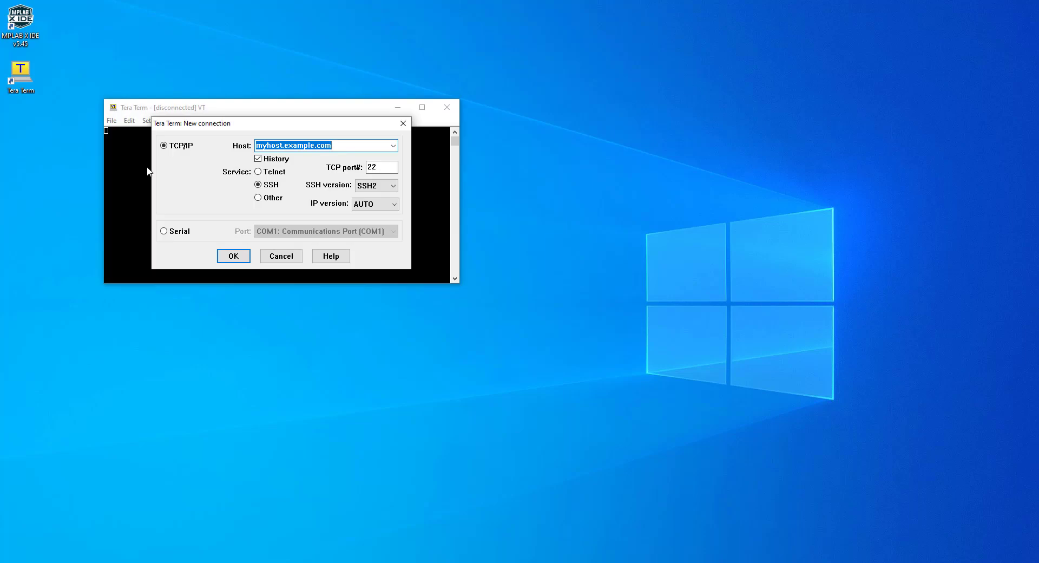
left_click(174, 235)
left_click(171, 148)
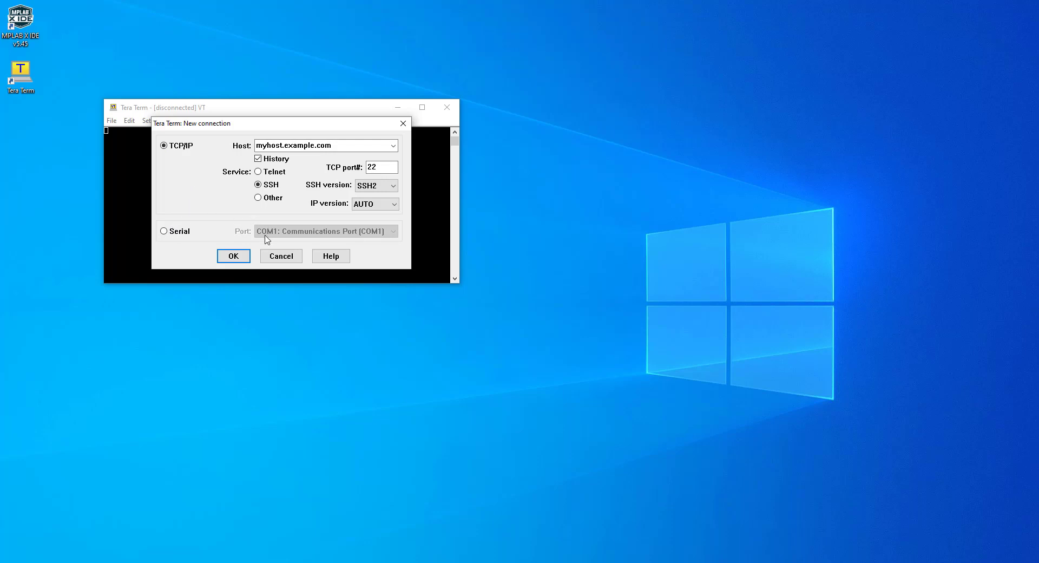
left_click(265, 256)
left_click_drag(342, 111, 456, 90)
left_click(561, 86)
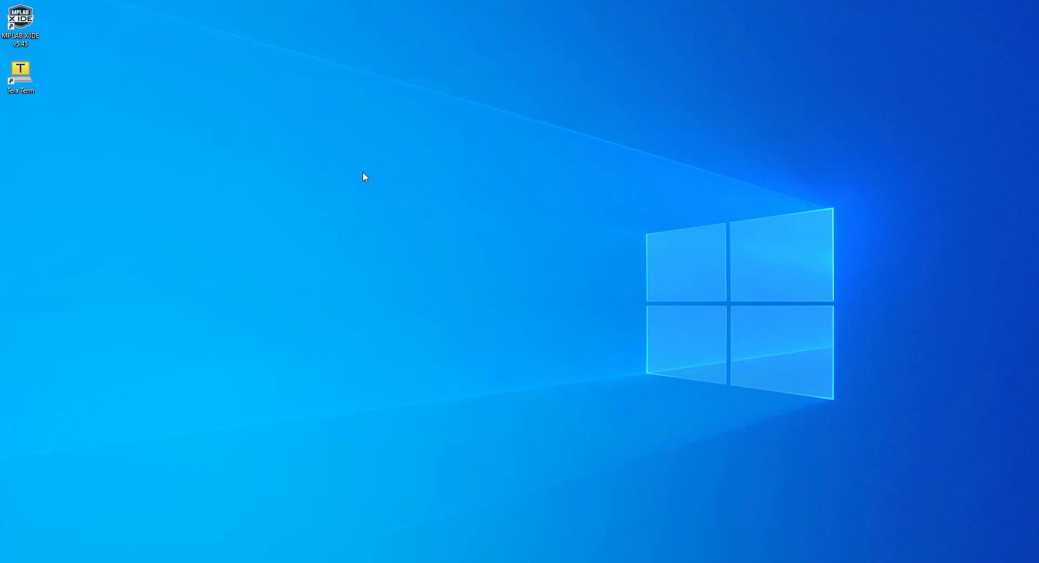